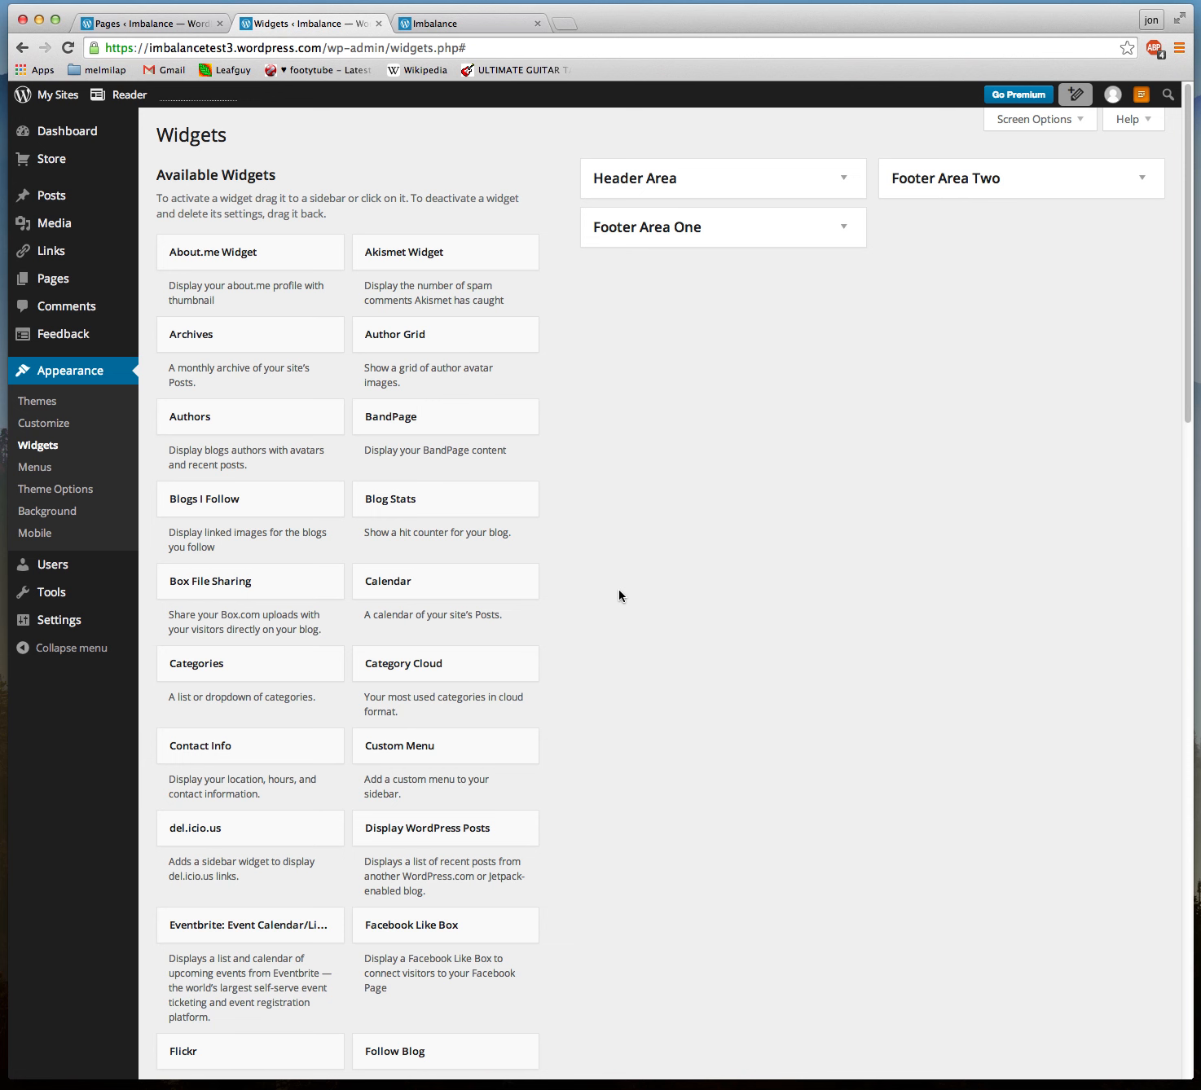
- Add a Search widget to the Header Area
scroll(618, 591, "down", 20)
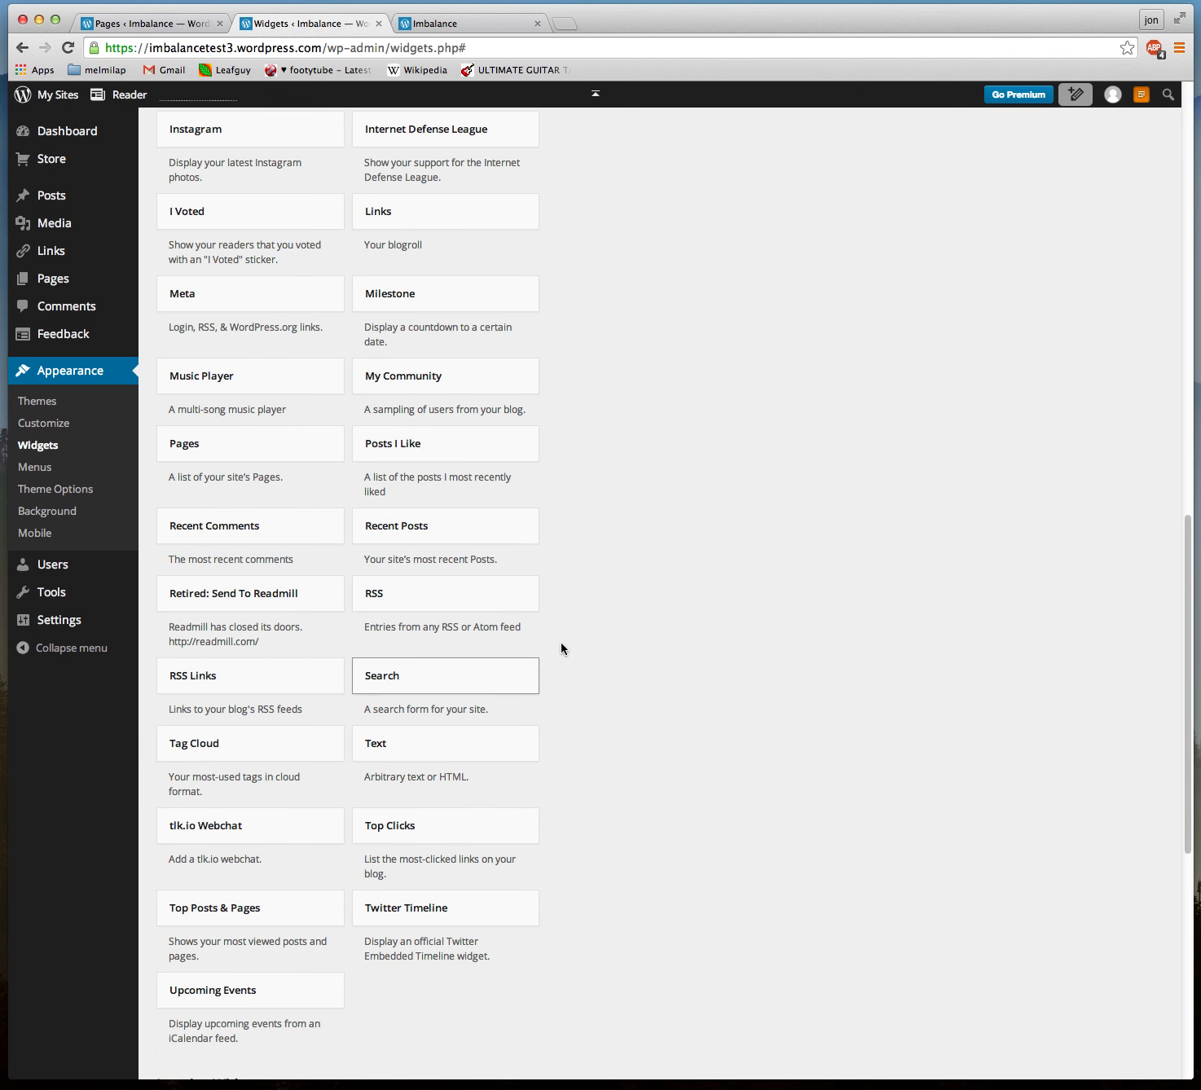
left_click(510, 687)
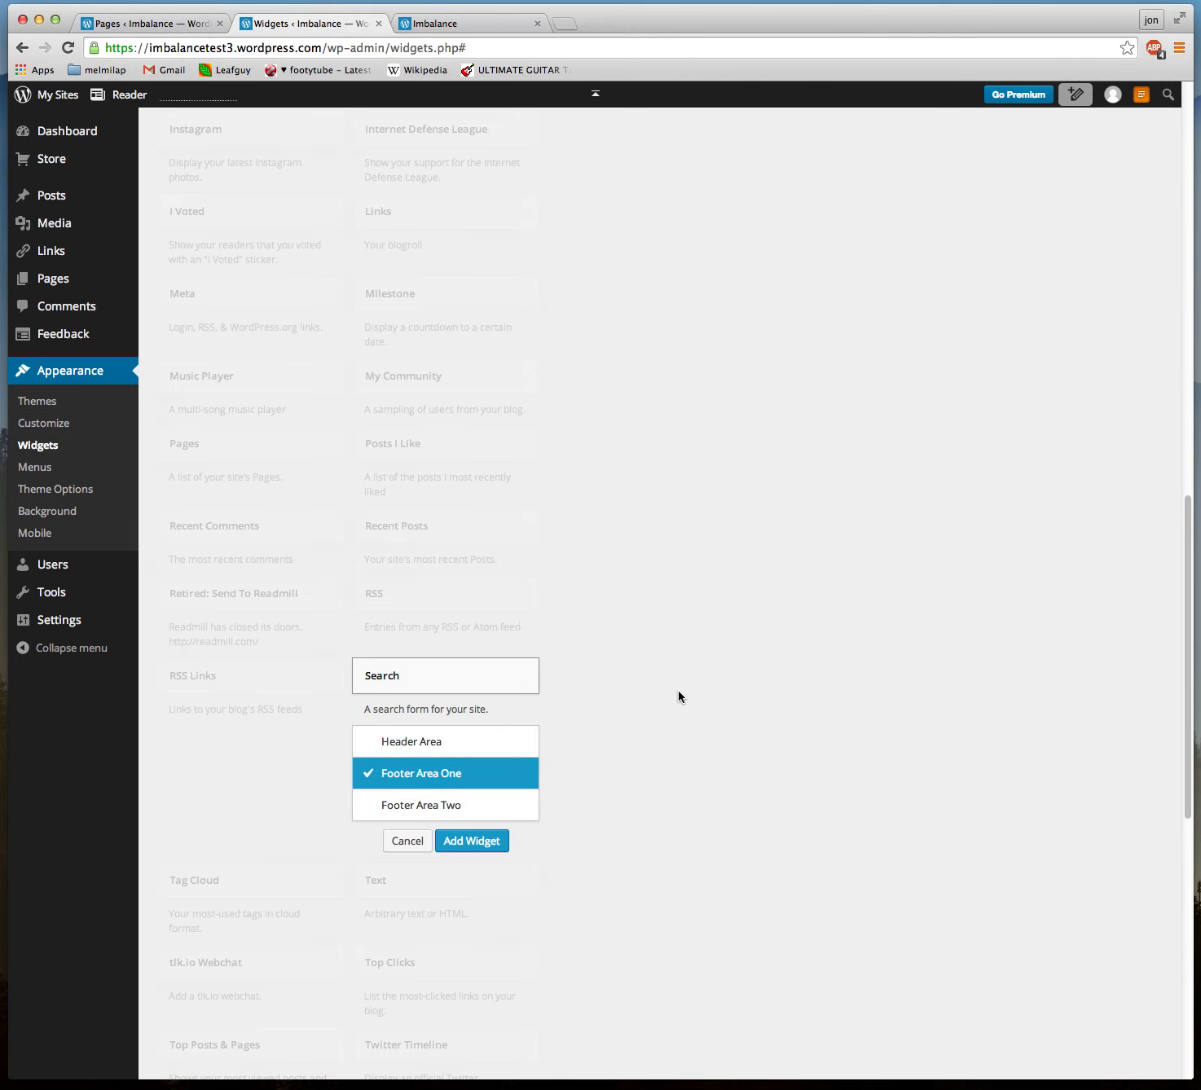
left_click(460, 23)
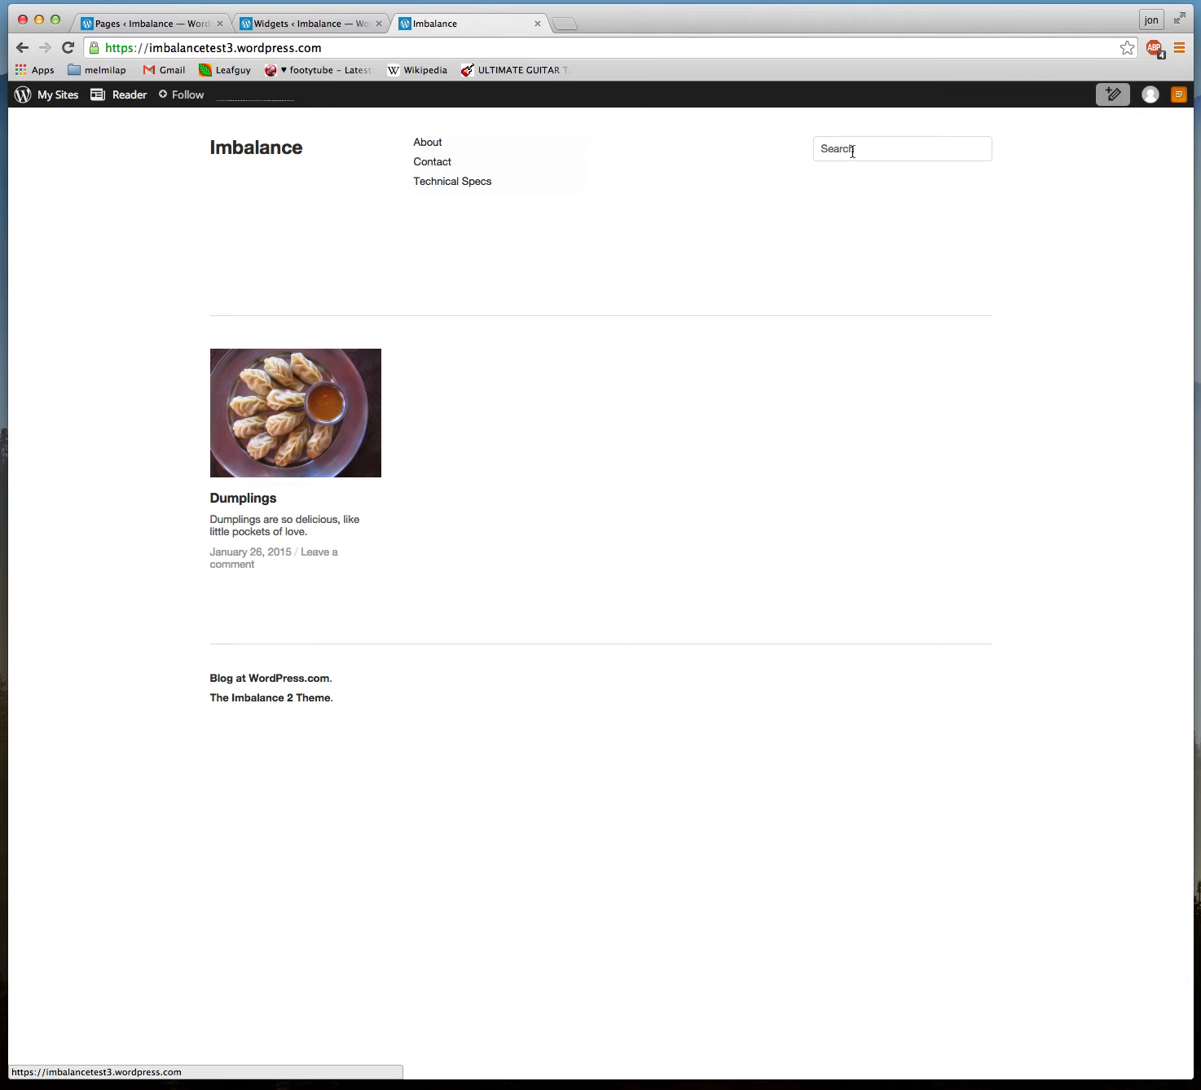
key("super+alt+Left")
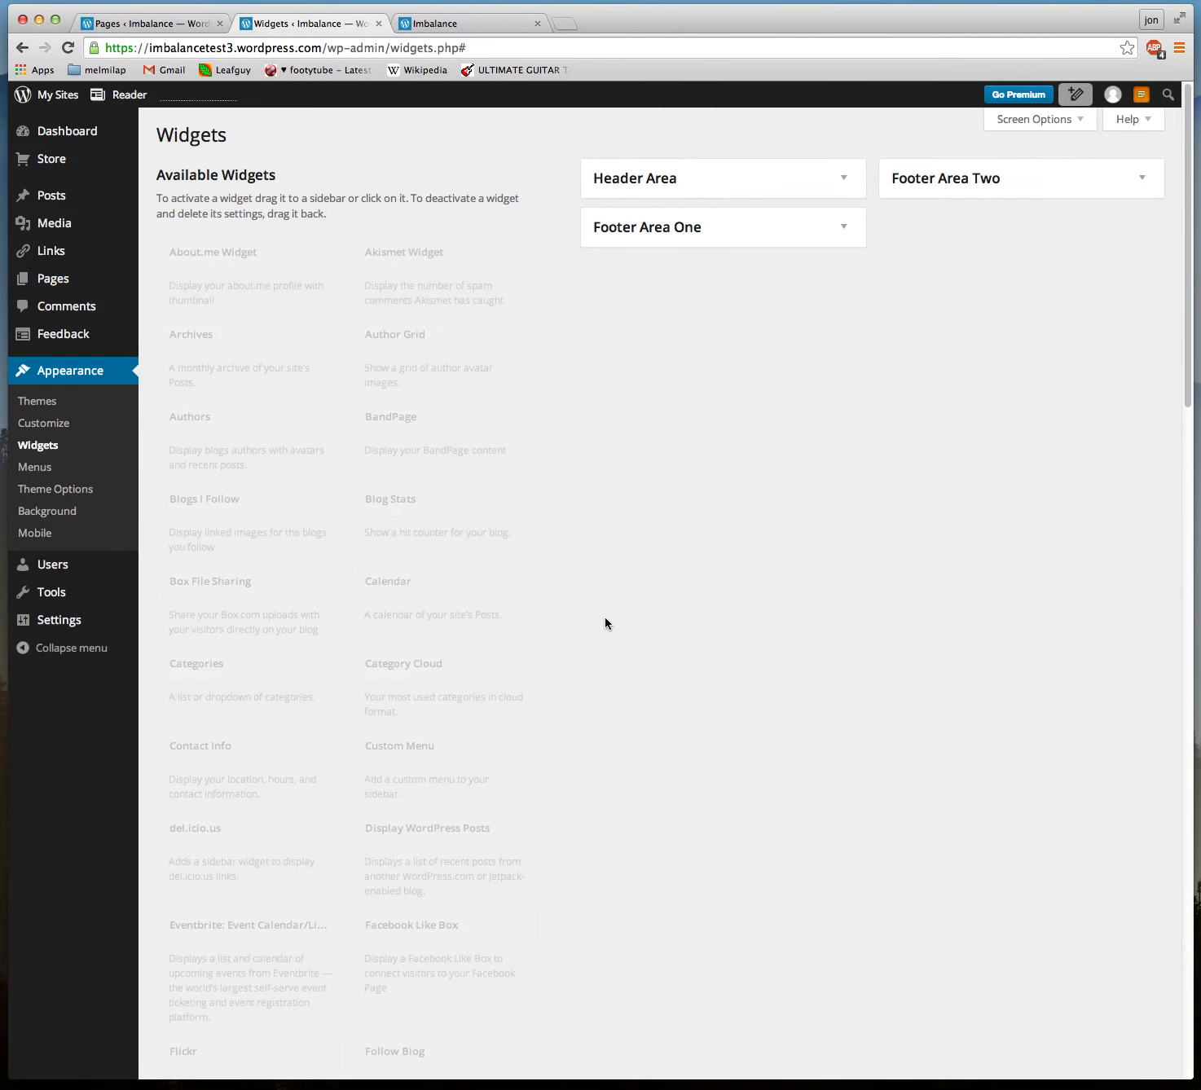
scroll(604, 617, "down", 10)
scroll(606, 623, "down", 9)
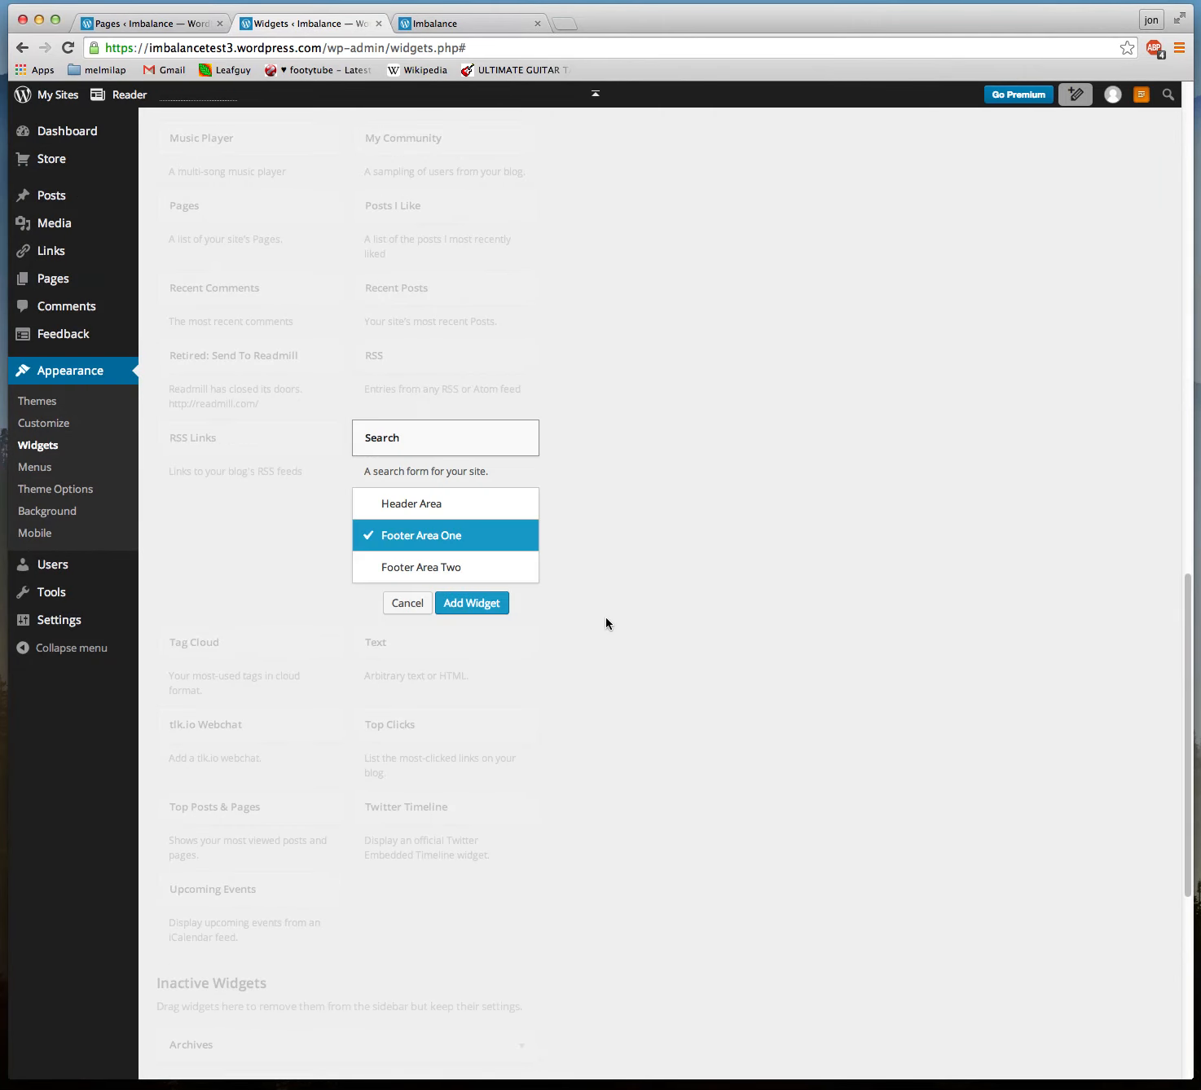
left_click(407, 506)
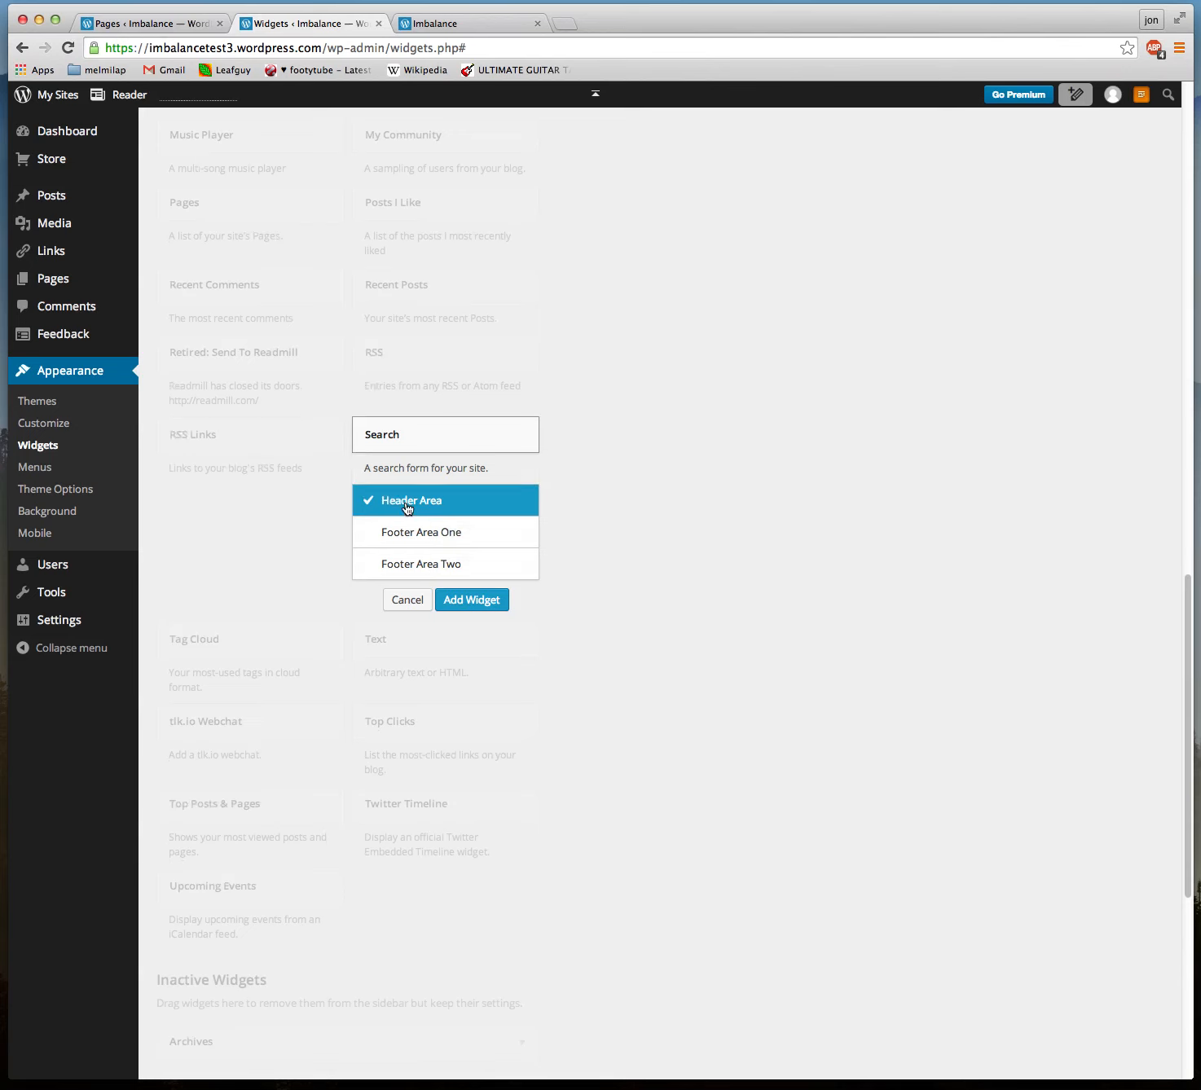
left_click(472, 600)
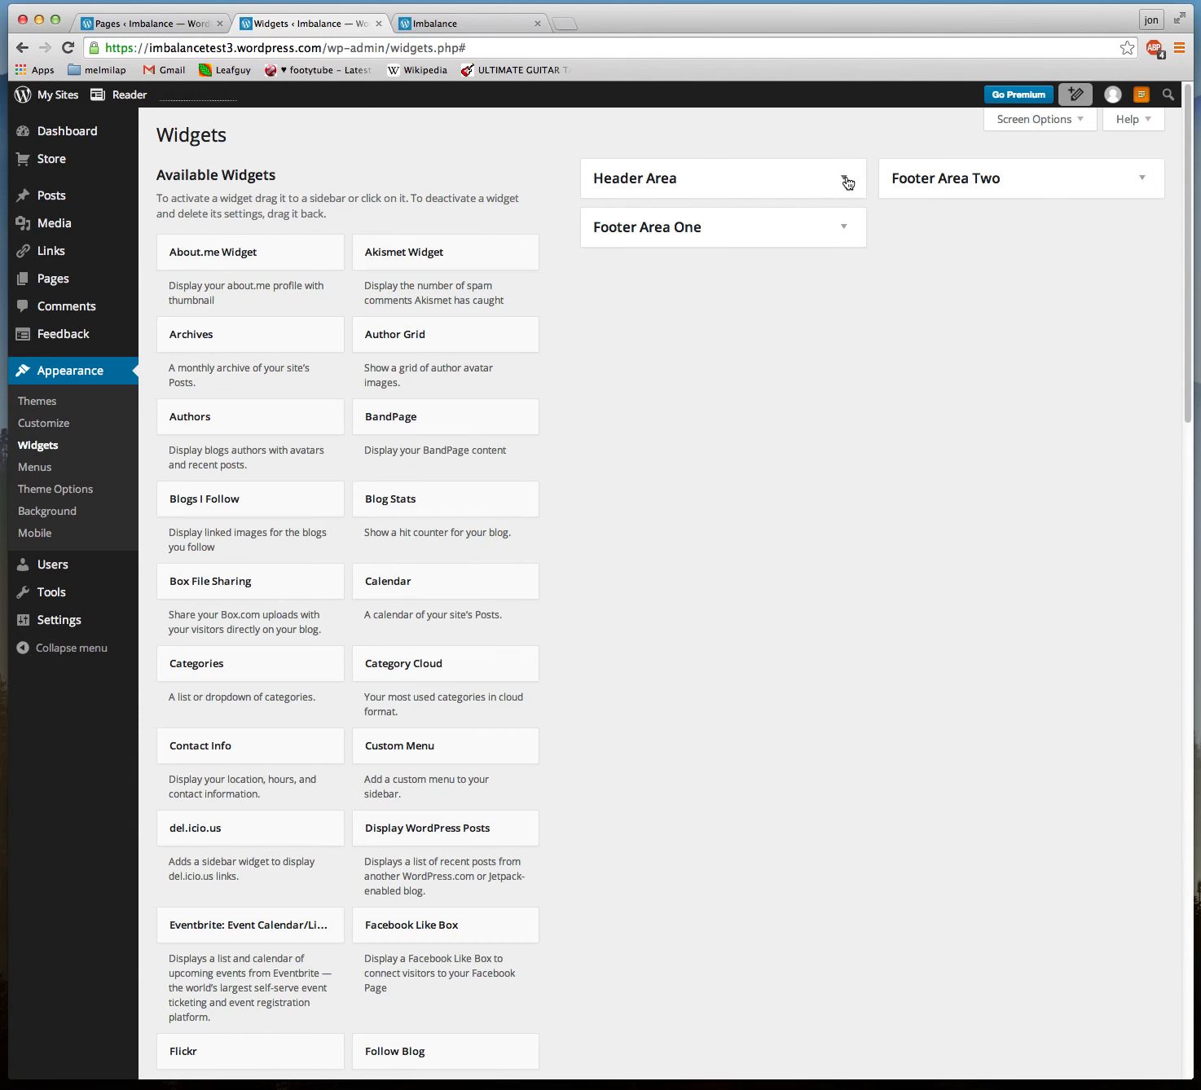
- Title the Header Area's Search widget "Search the Archives" and save it
left_click(846, 181)
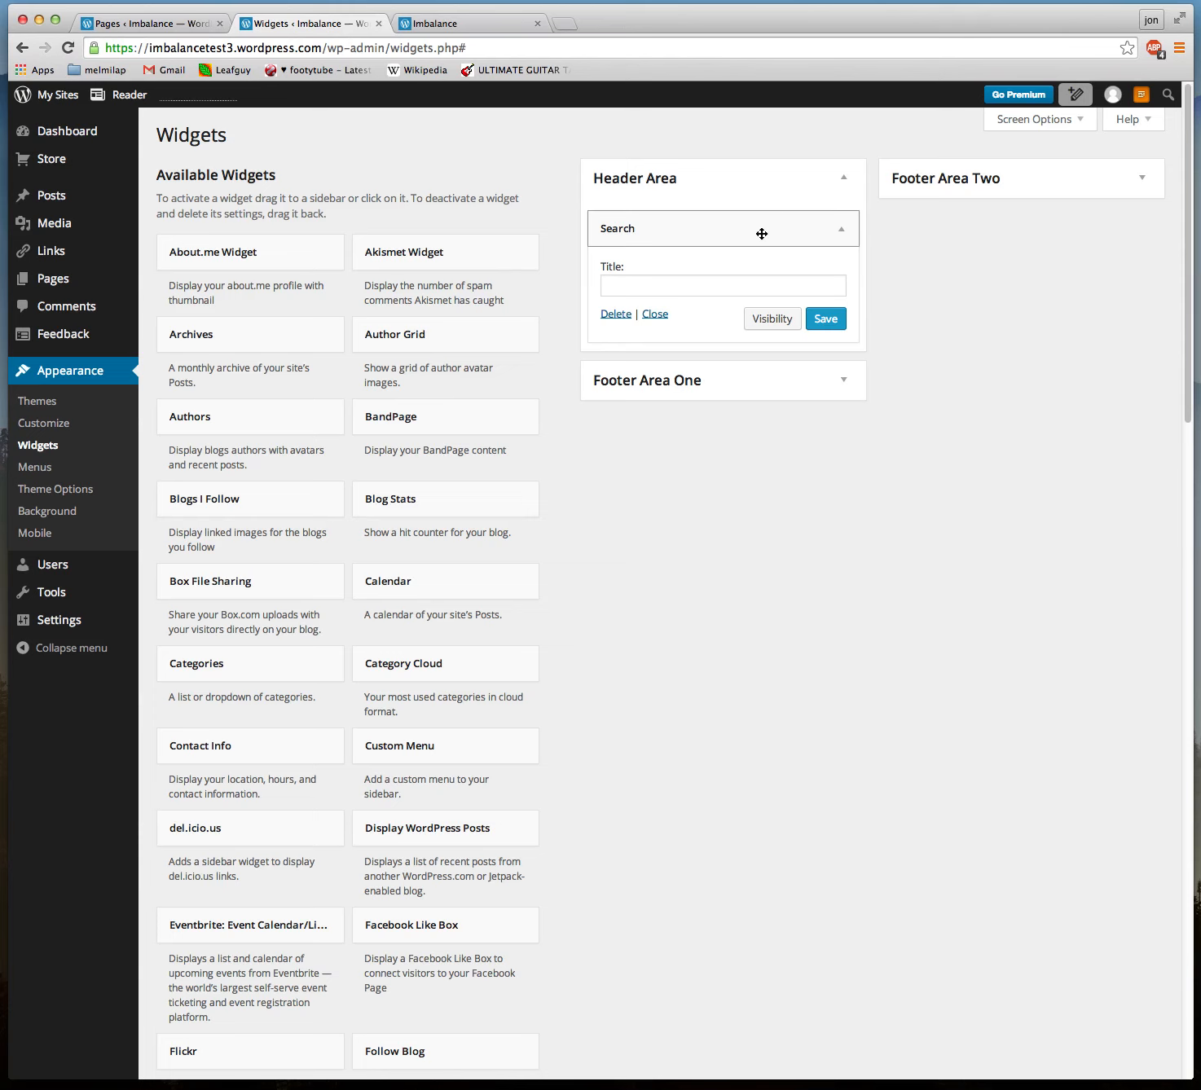
left_click(710, 287)
type("Sea")
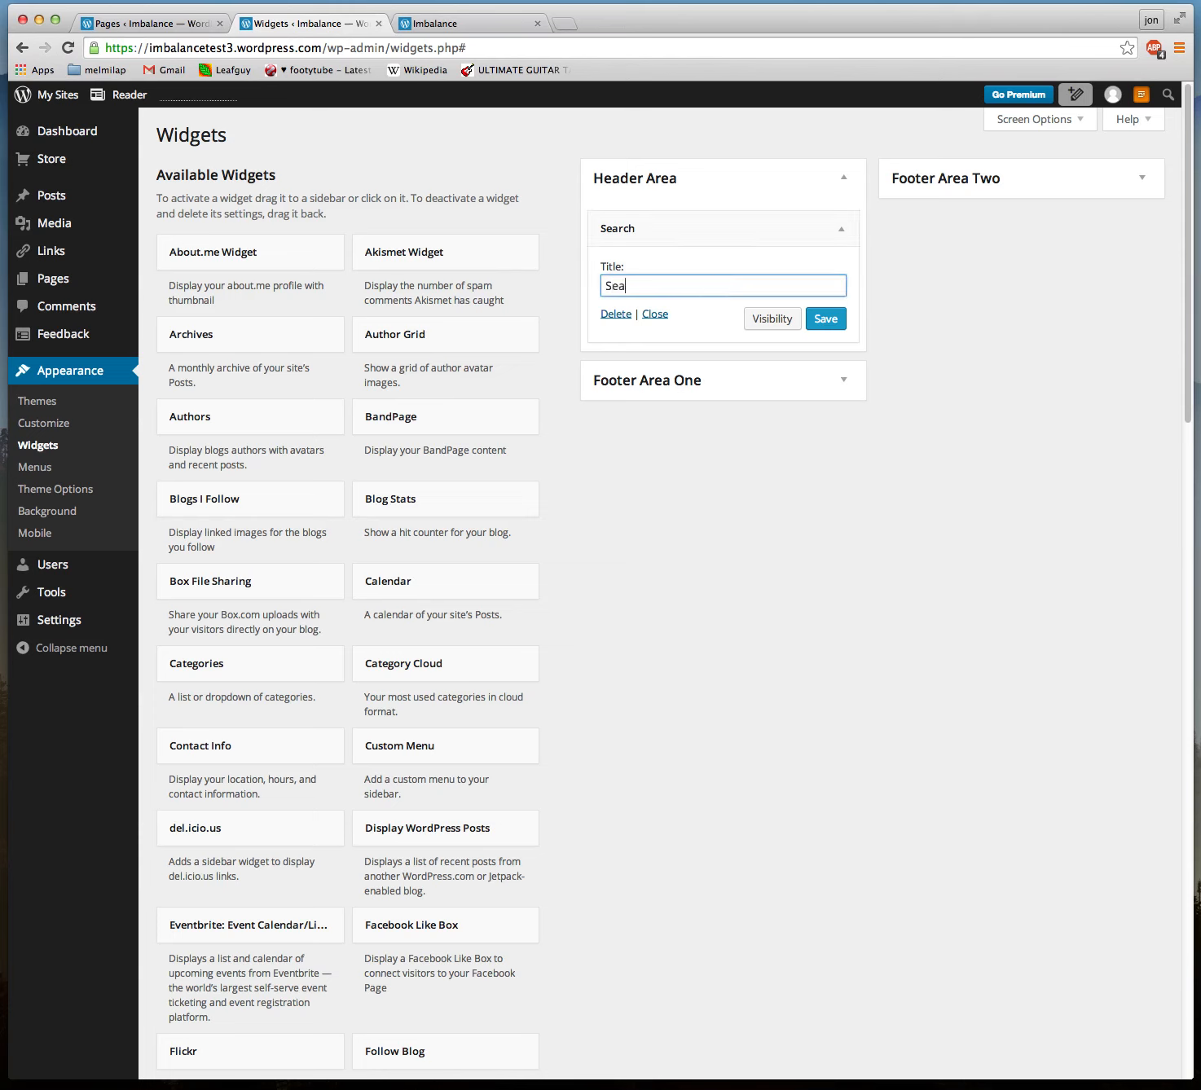
type("rch the Archives")
left_click(829, 322)
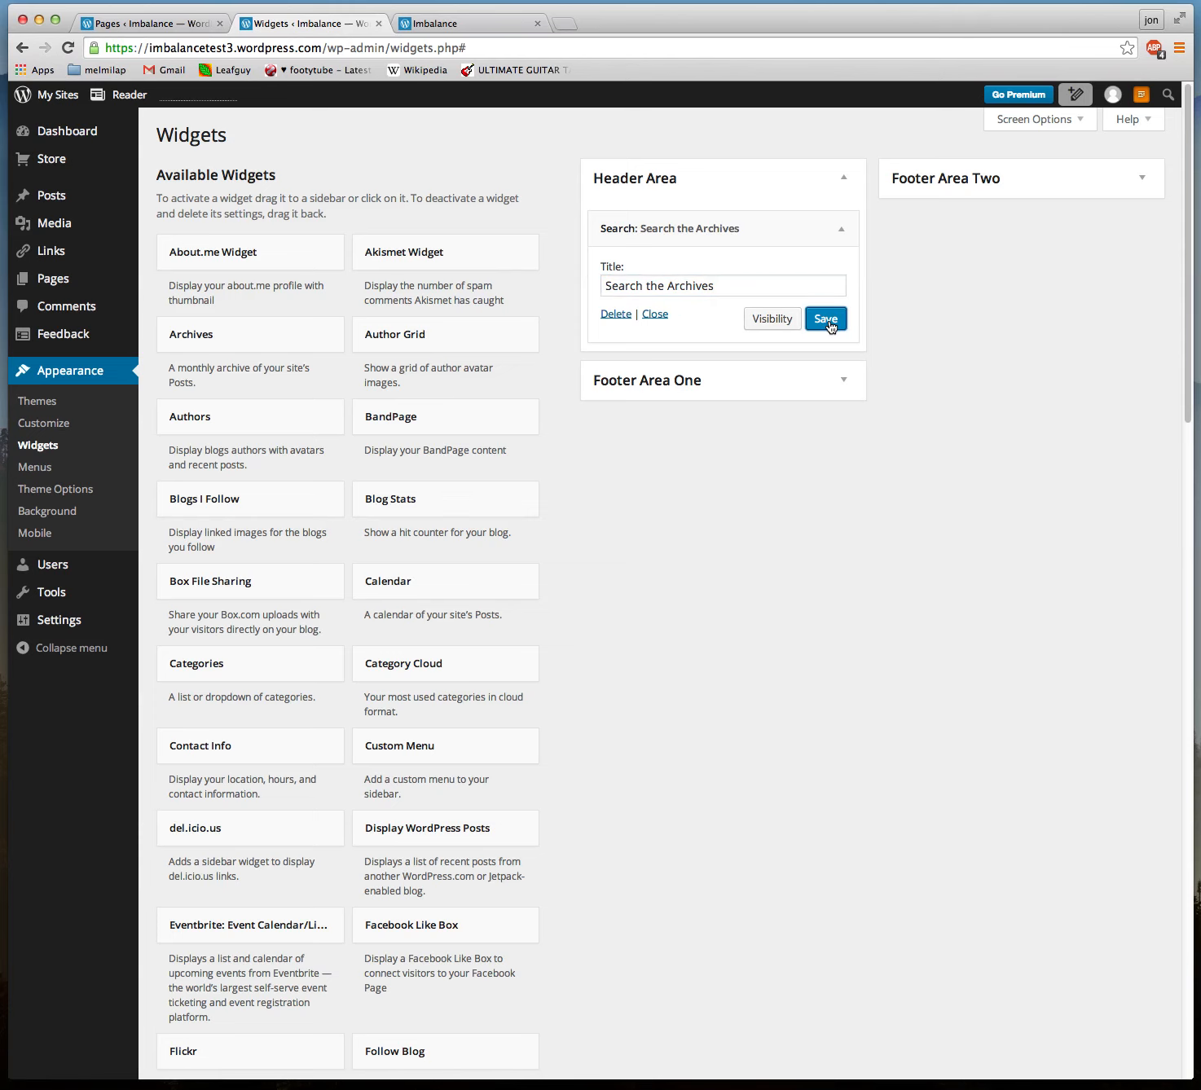
- Reload the Imbalance site's front page to check the search widget in the header
left_click(443, 22)
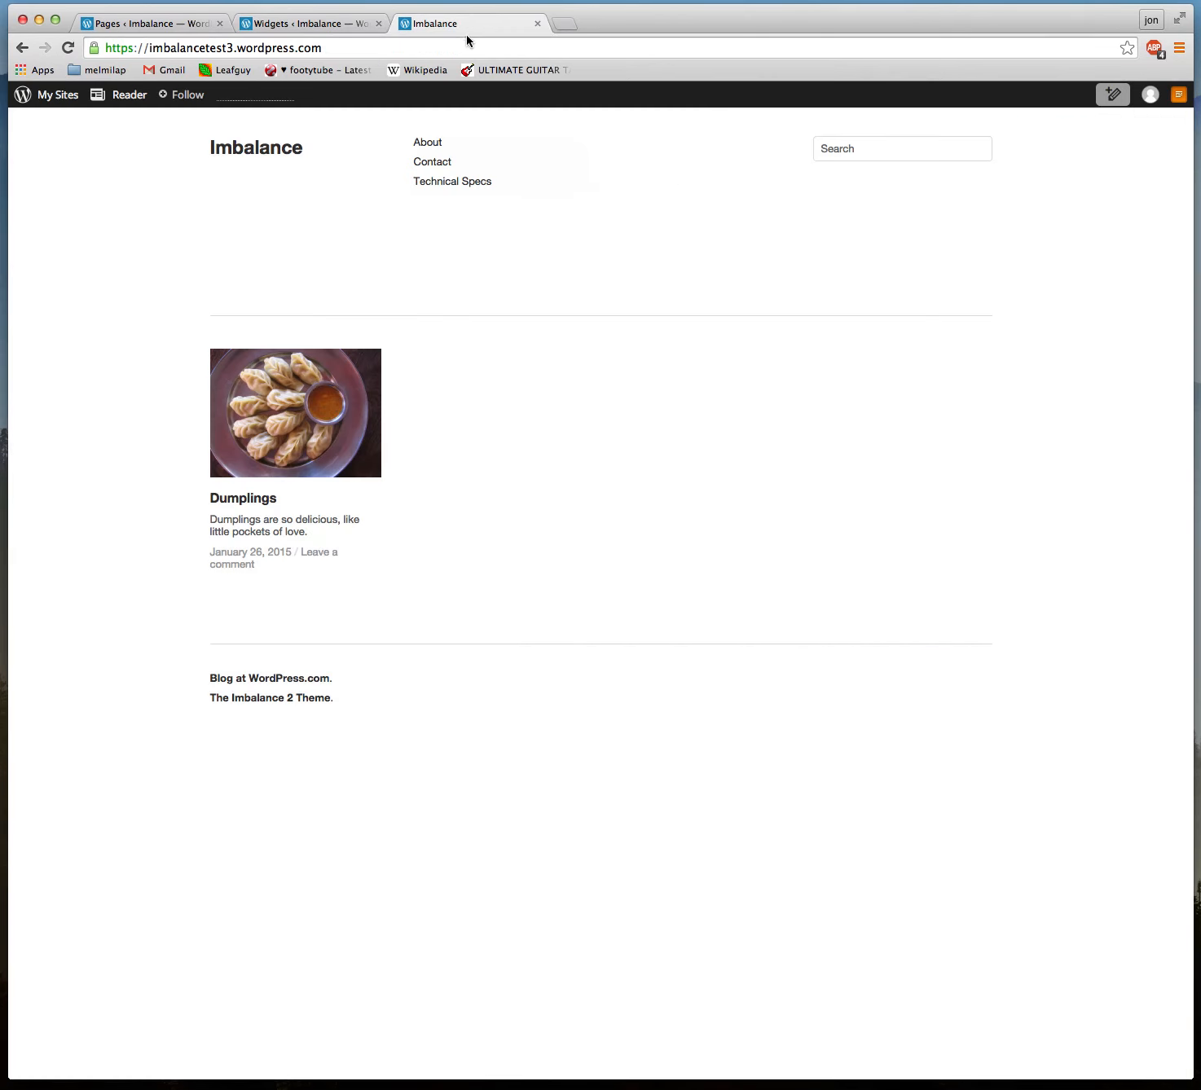
left_click(469, 40)
key("Return")
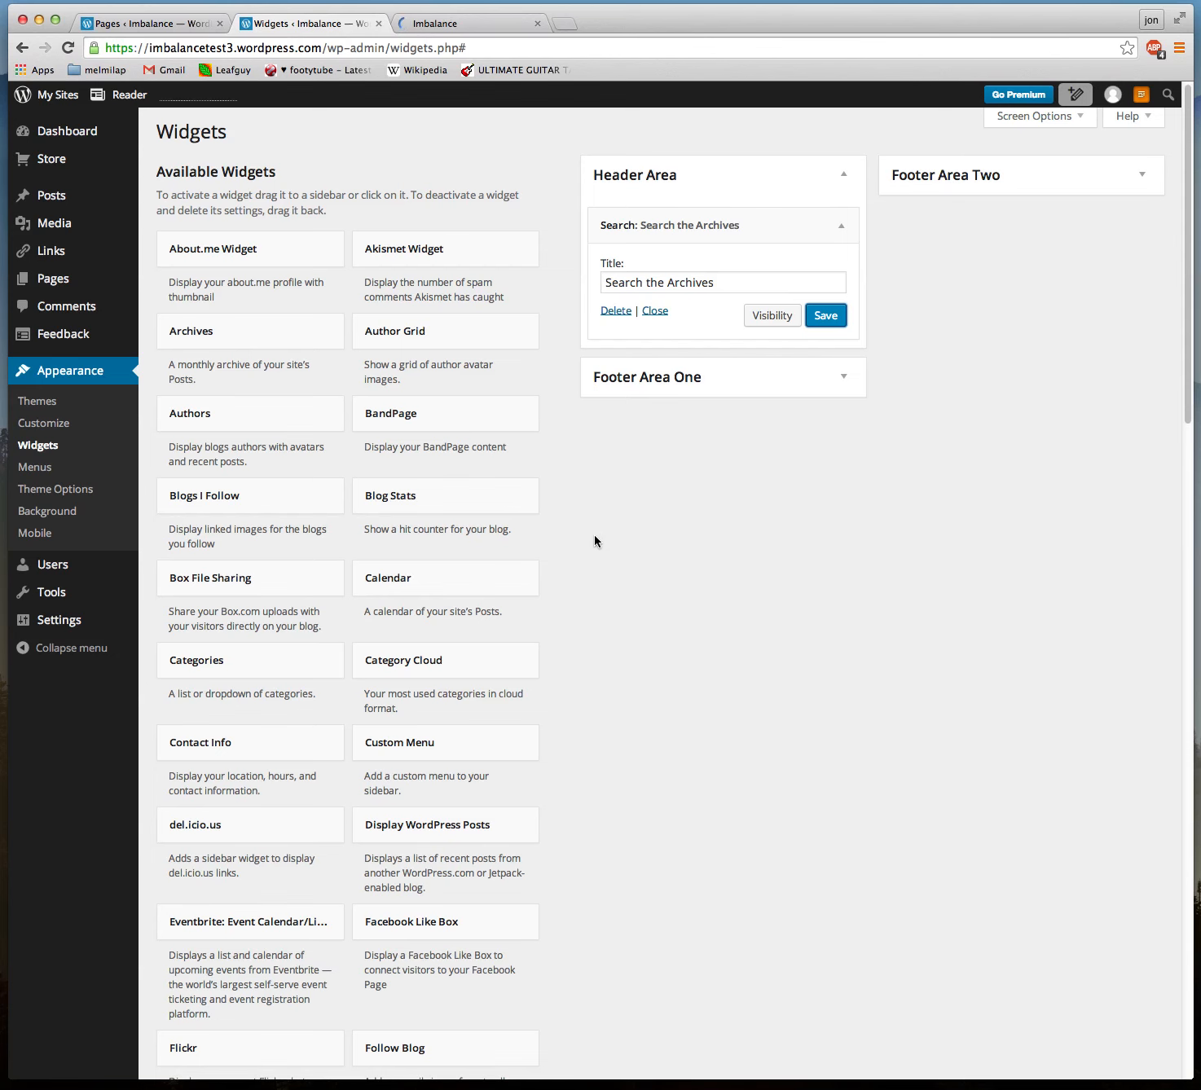
- Add a Twitter Timeline widget to Footer Area One
scroll(443, 376, "down", 1)
scroll(624, 618, "down", 6)
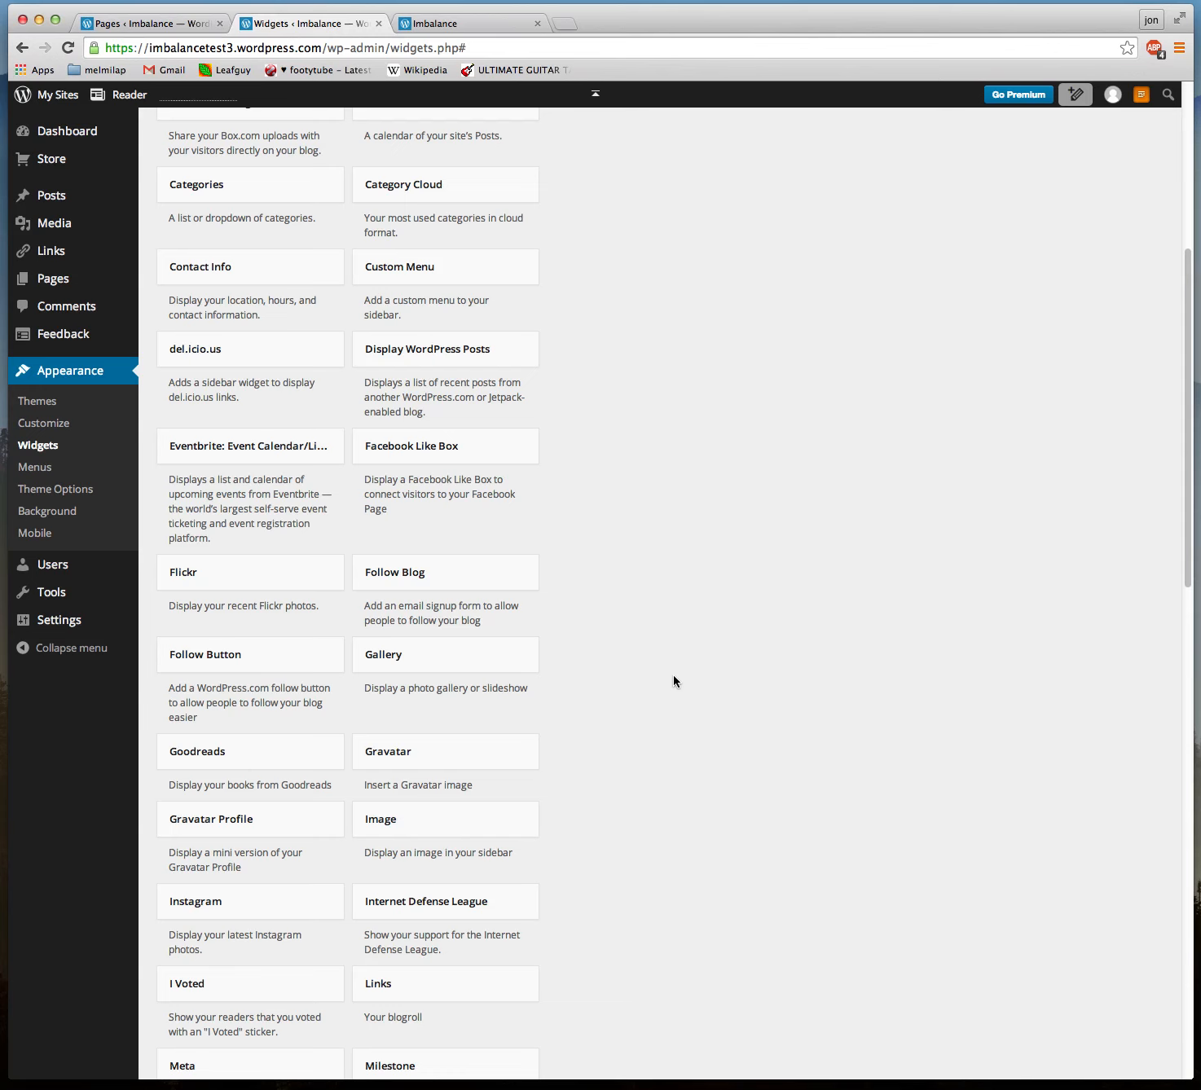
scroll(673, 681, "down", 10)
scroll(673, 681, "down", 2)
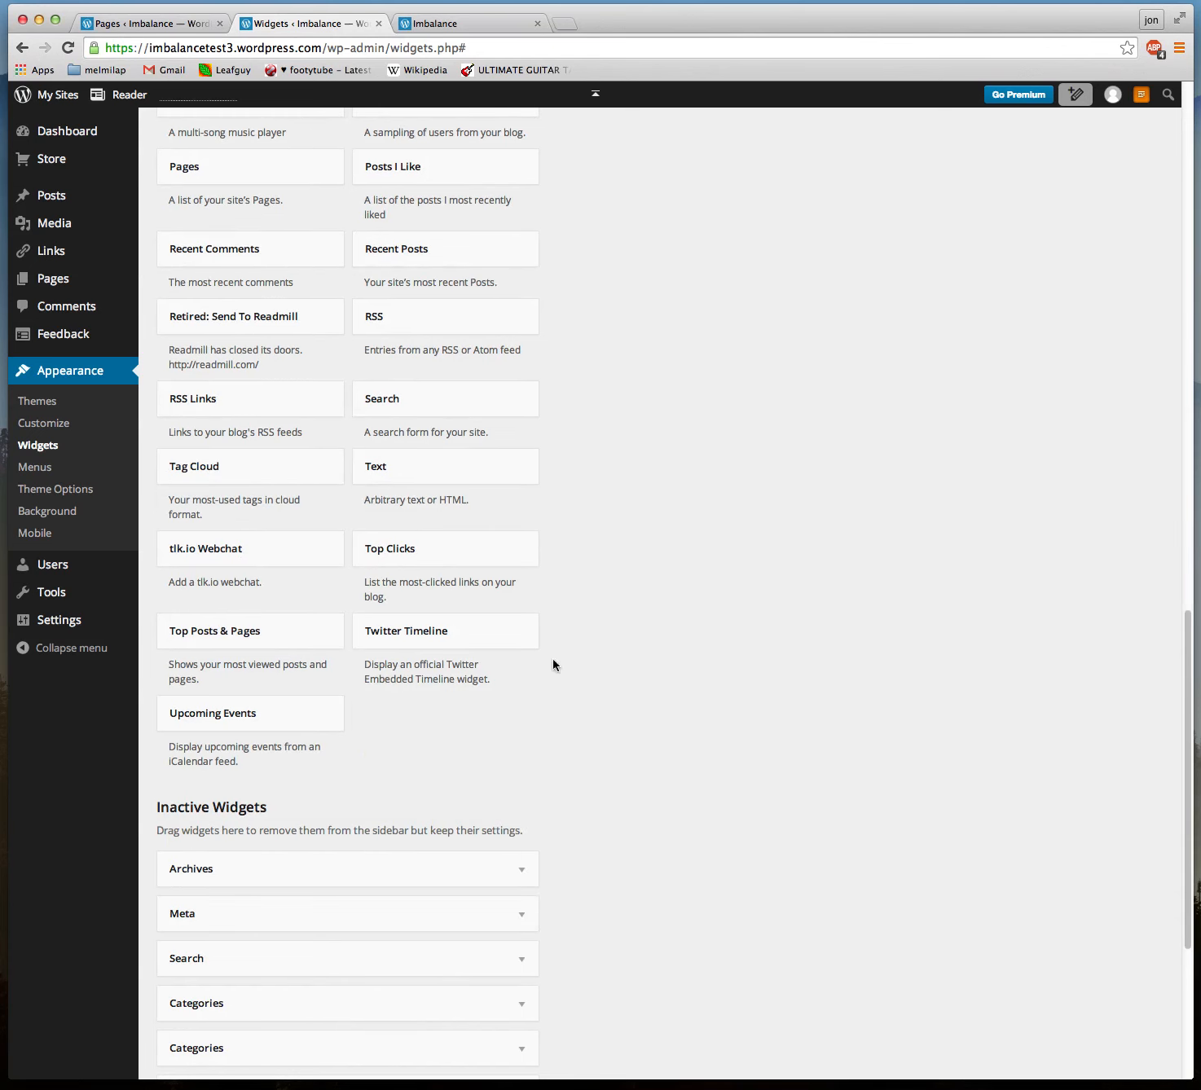
left_click(416, 637)
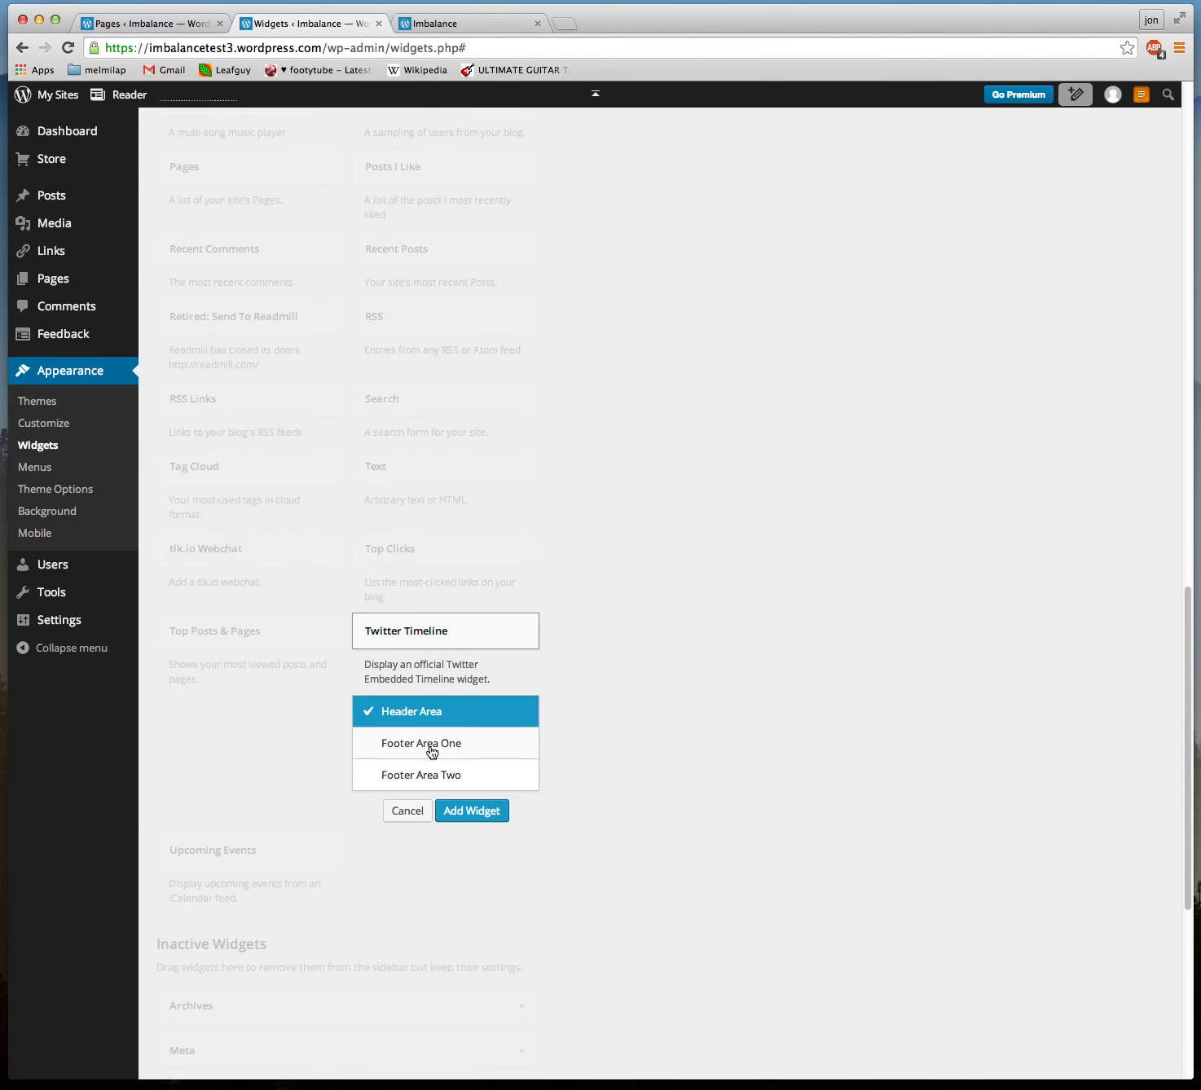
left_click(429, 745)
left_click(461, 811)
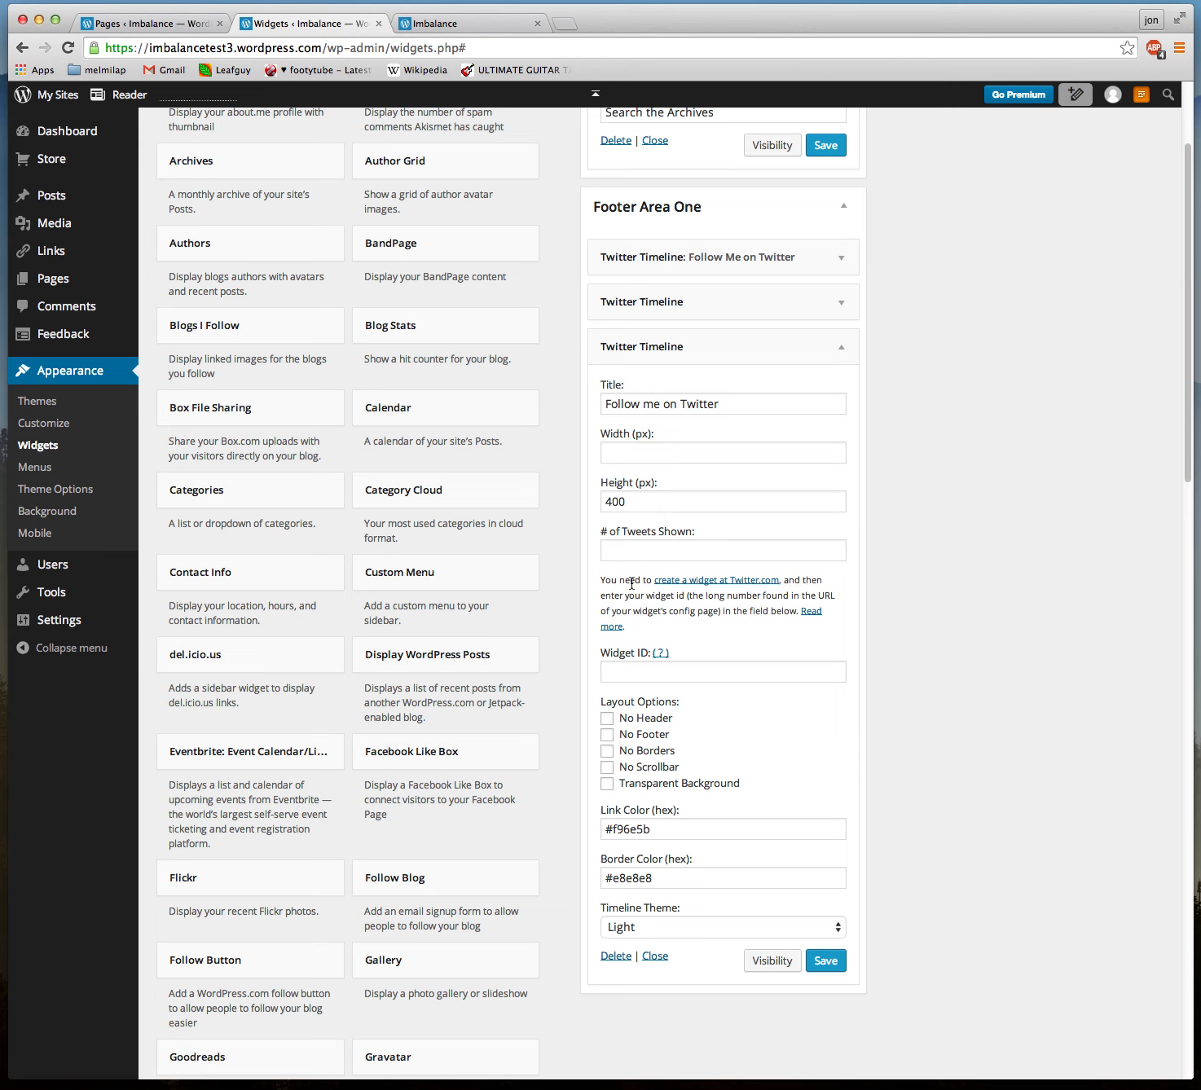
- Go to Twitter's widget creation page from the Twitter Timeline settings and copy the created widget's ID from its page address
left_click(698, 582)
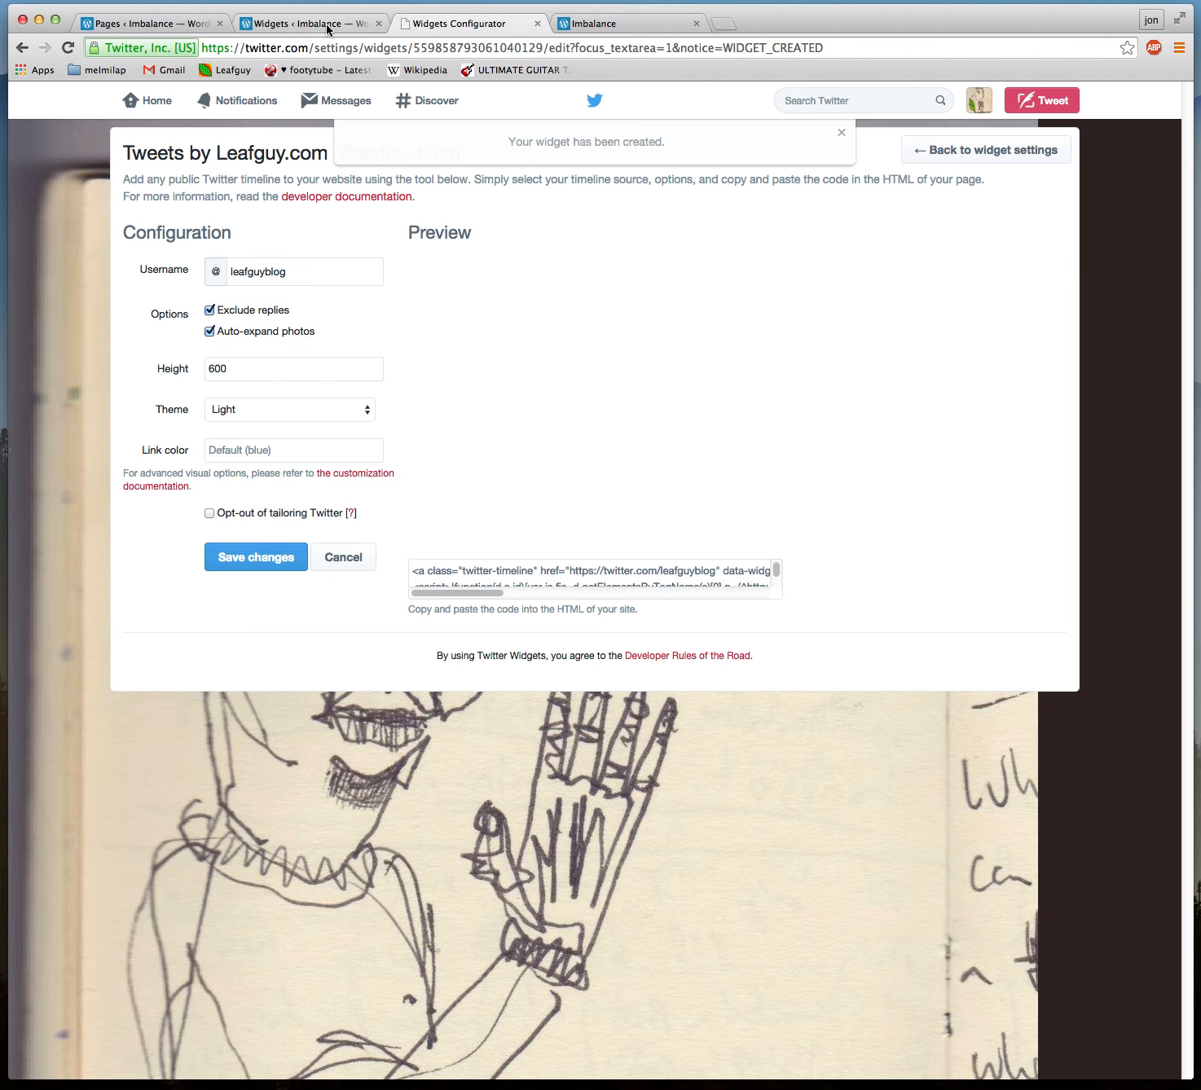
left_click(328, 27)
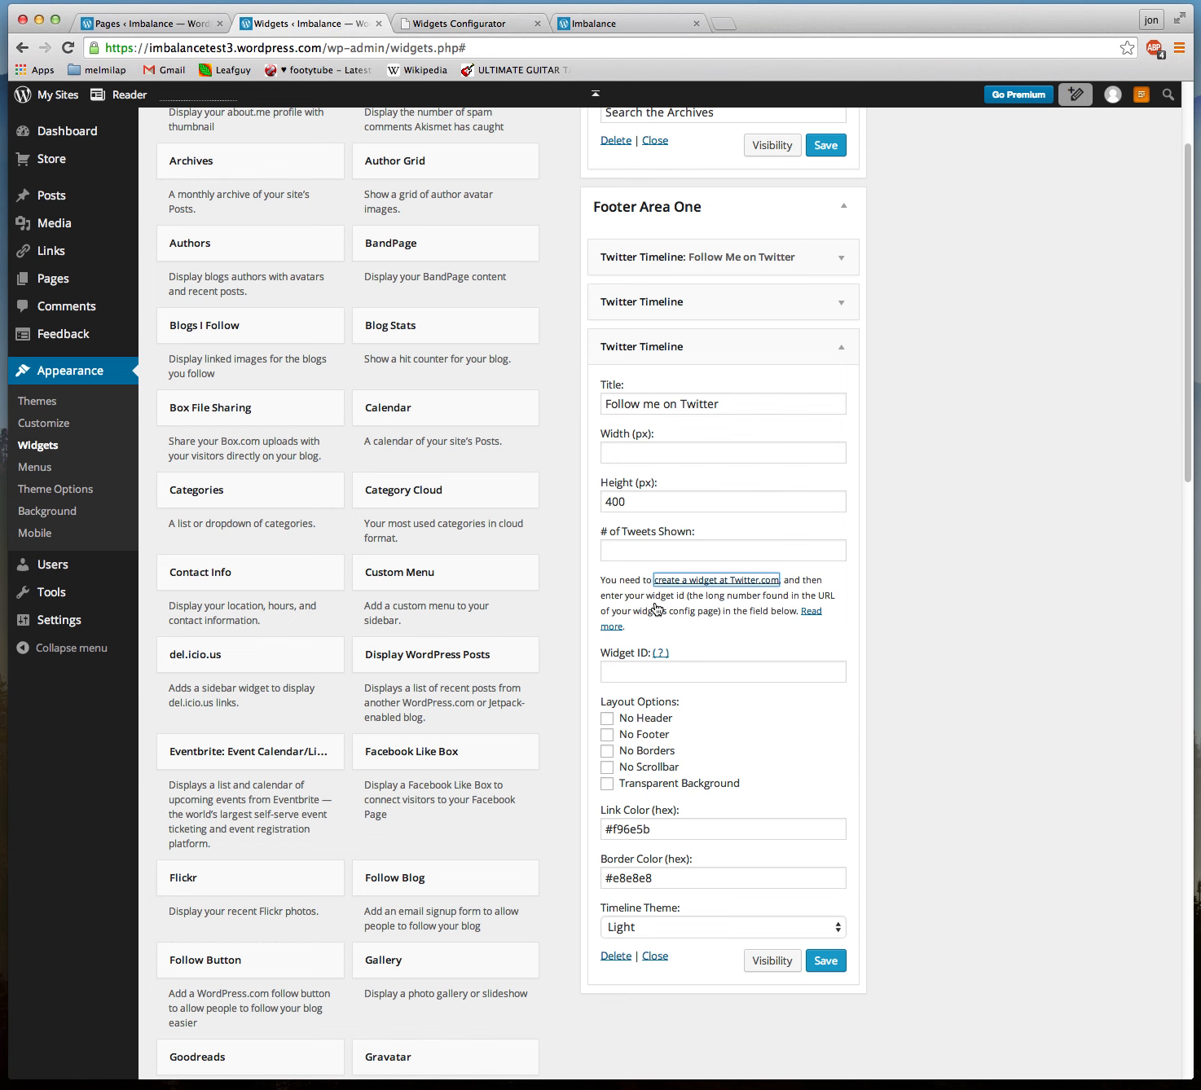
left_click(661, 668)
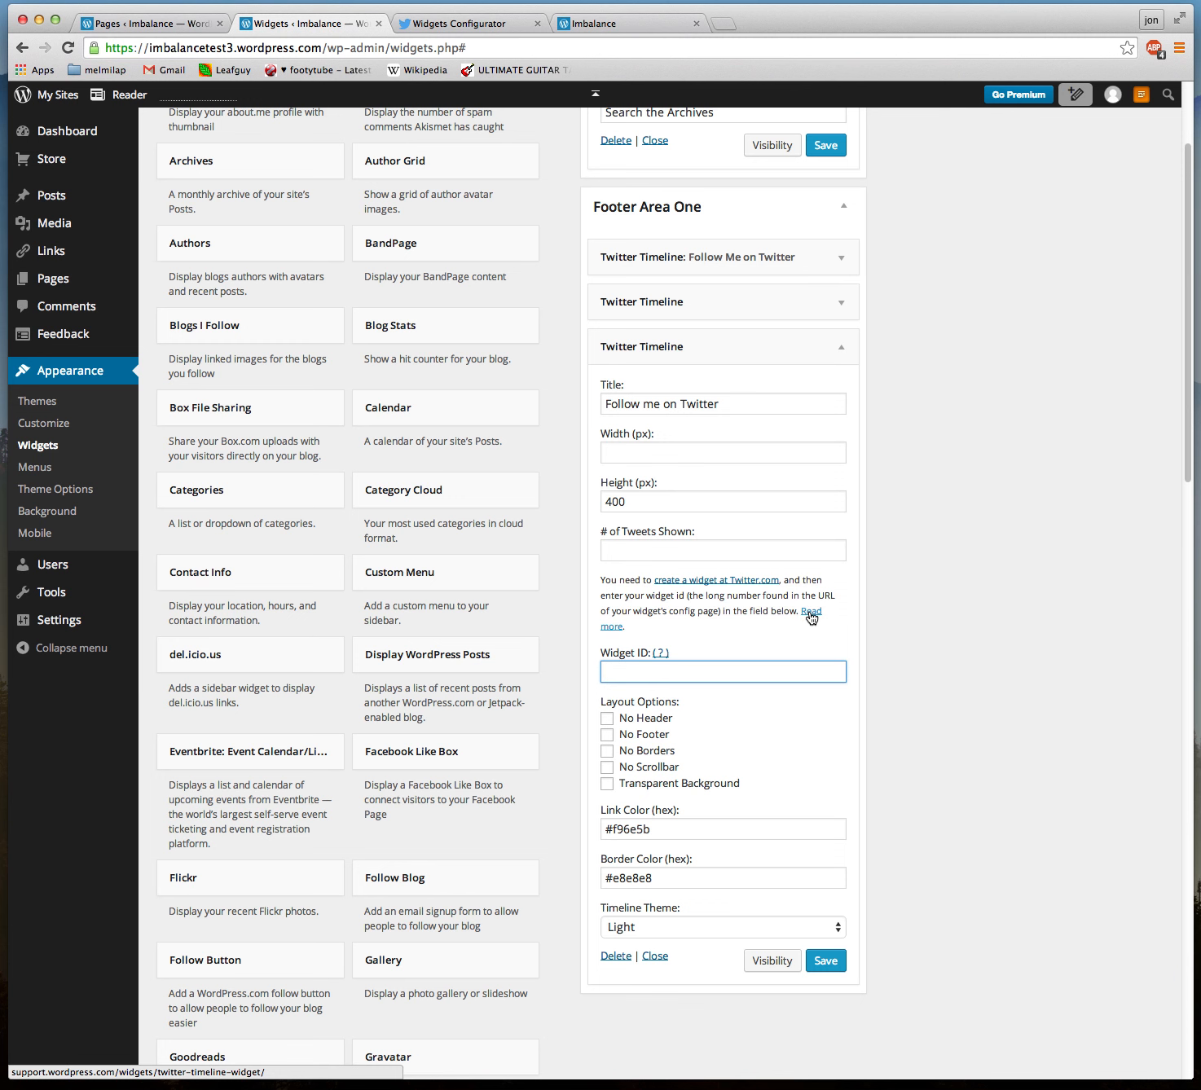
left_click(483, 15)
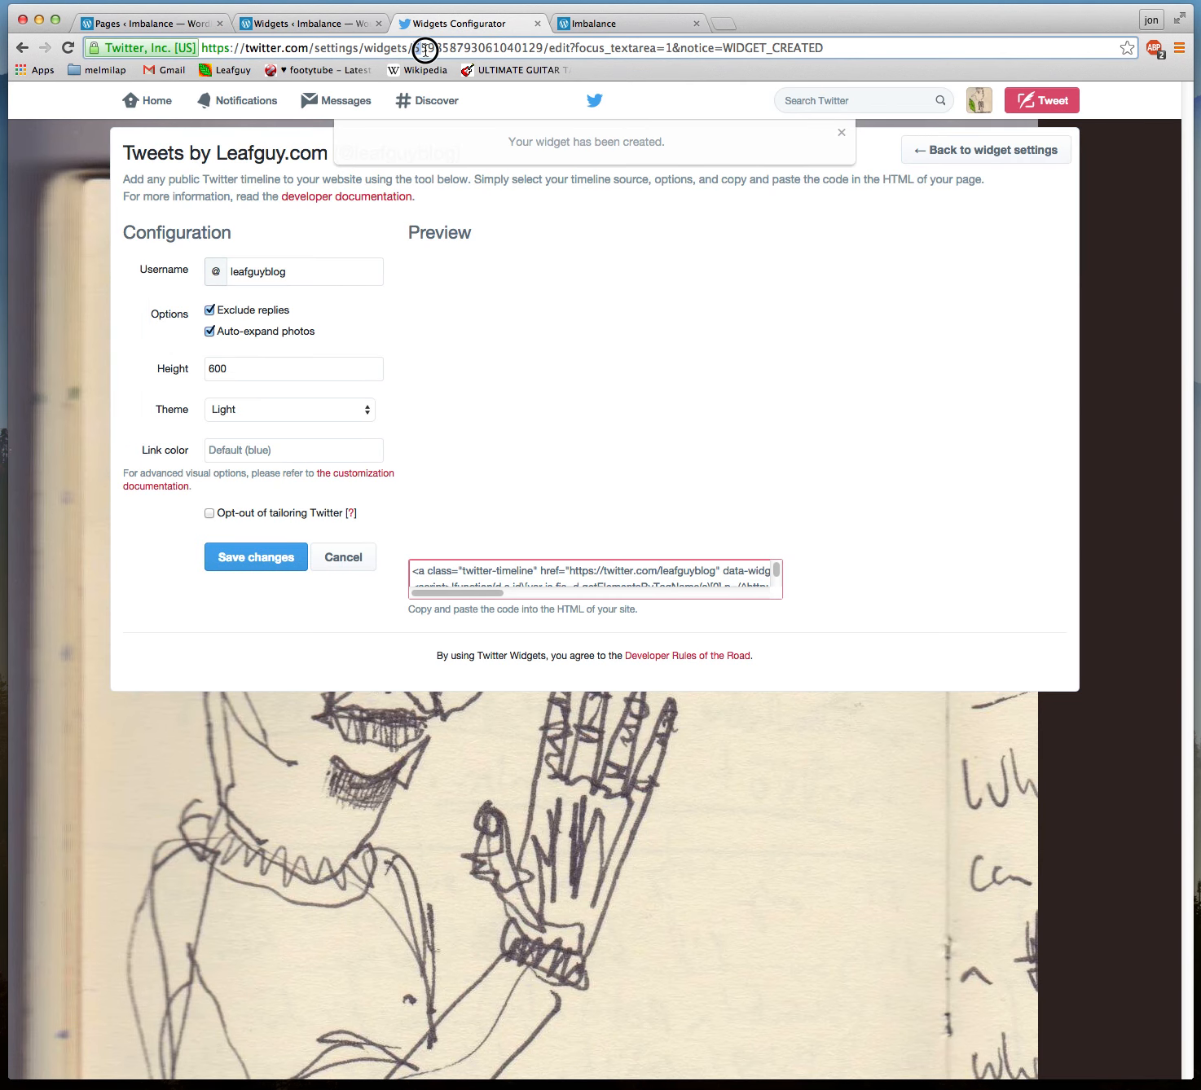
mouse_move(426, 50)
left_mouse_down()
mouse_move(538, 45)
mouse_move(418, 51)
left_mouse_up()
key("super+c")
left_click(543, 47)
- Paste the copied widget ID into the new Twitter Timeline widget in Footer Area One and save the widget
left_click(340, 27)
left_click(683, 672)
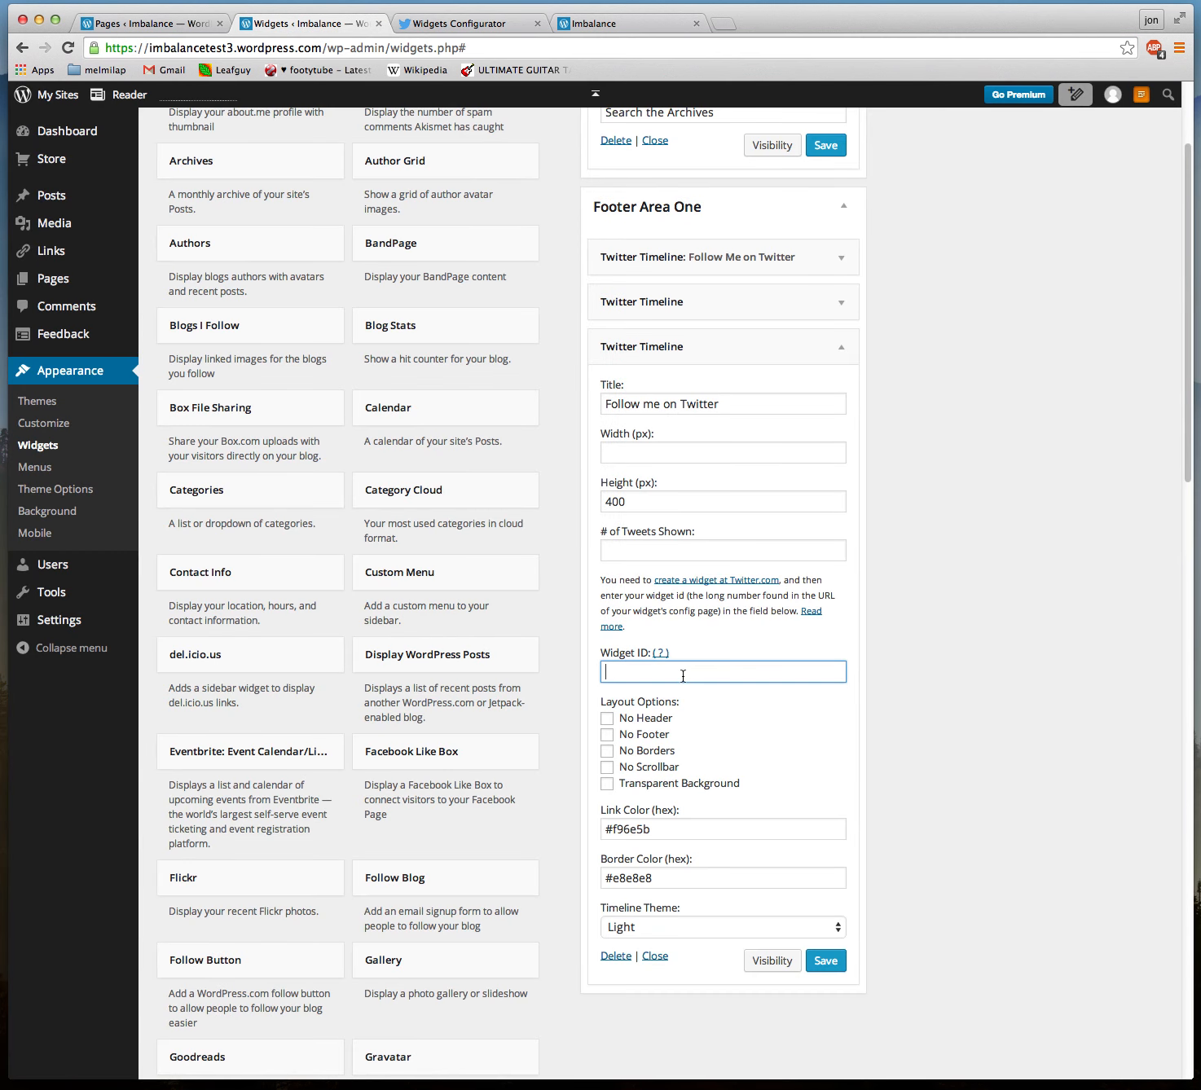
key("super+v")
left_click(825, 964)
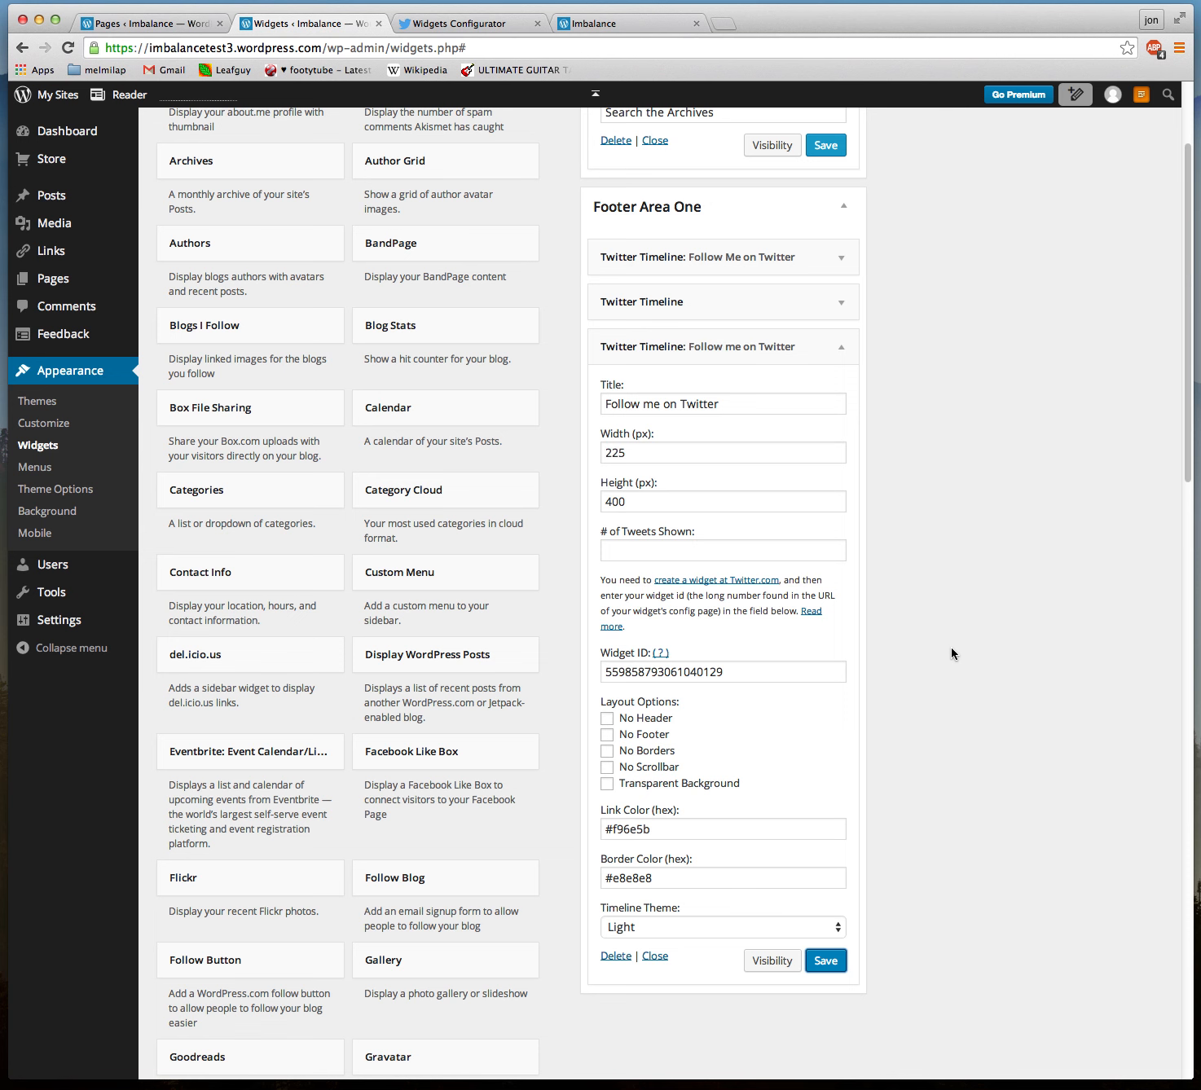
- Reload the Imbalance site's front page to check the Twitter Timeline in the footer
scroll(951, 653, "down", 1)
scroll(929, 756, "up", 5)
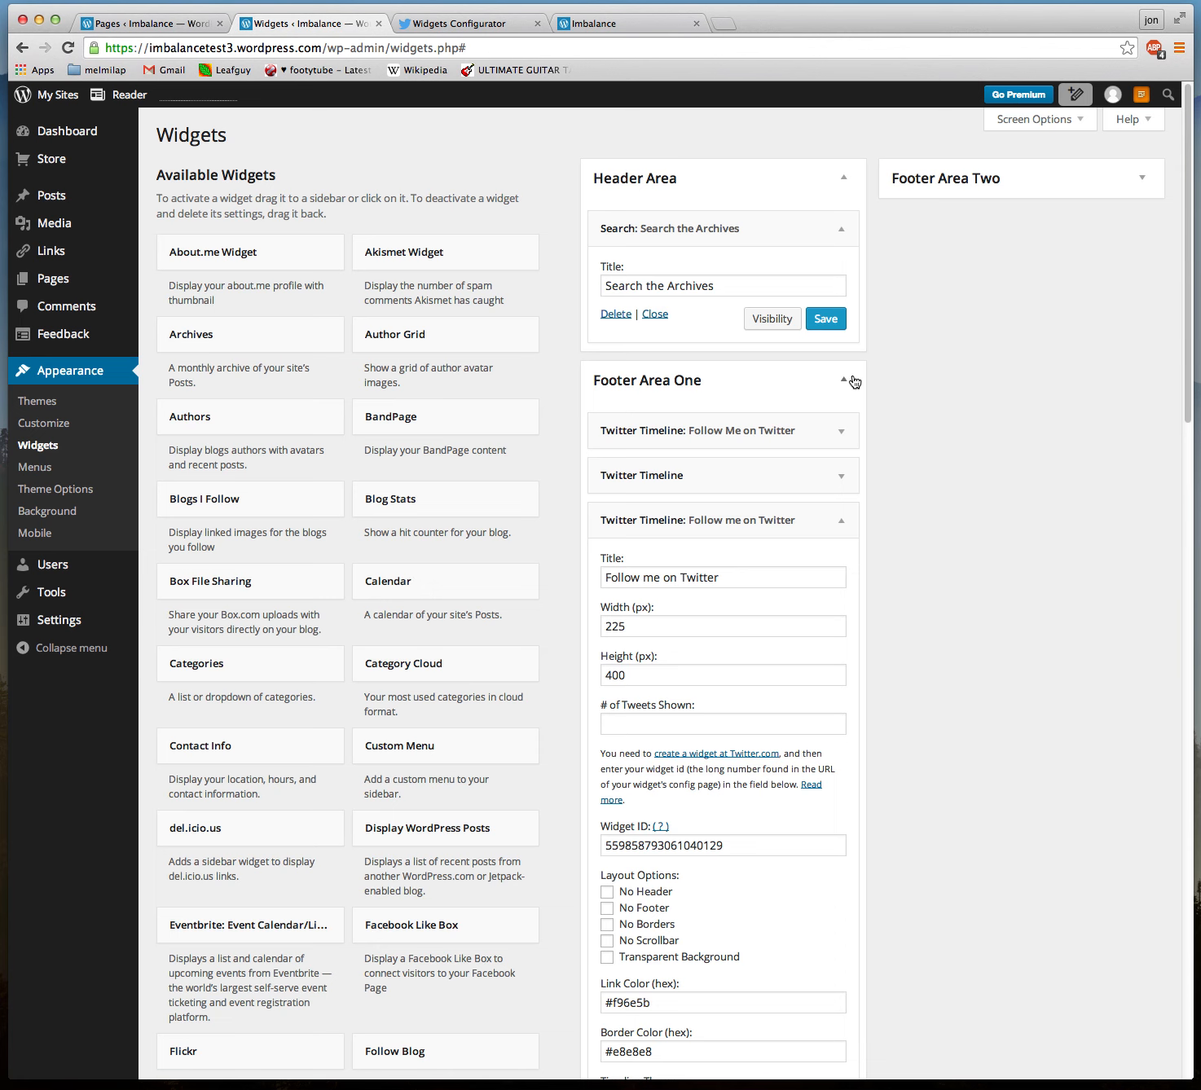
left_click(638, 24)
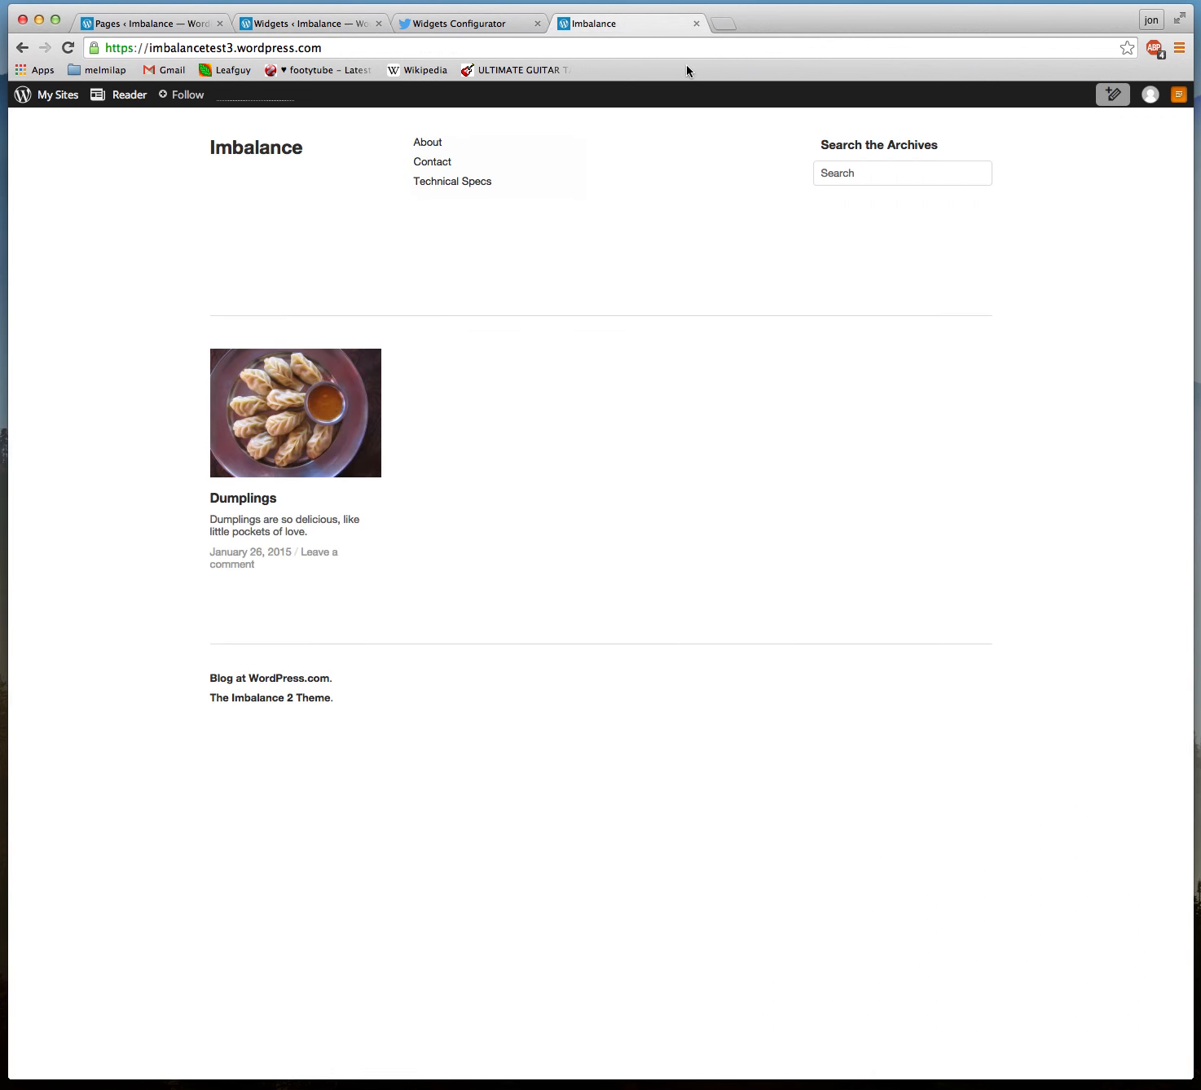
left_click(676, 46)
key("Return")
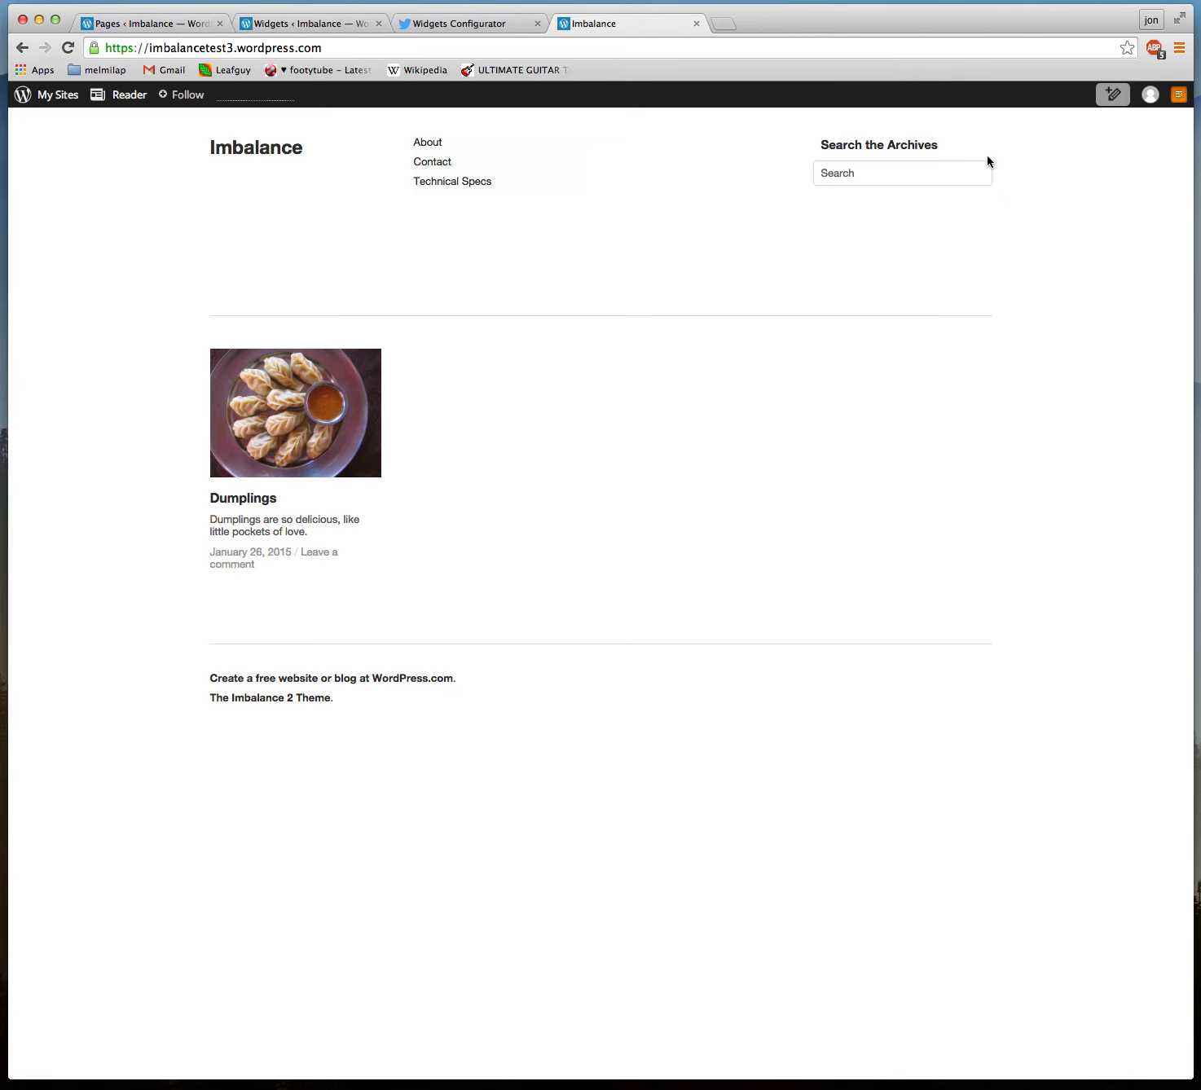
- Collapse Footer Area One on the Widgets page and add a Search widget to Footer Area Two
left_click(342, 30)
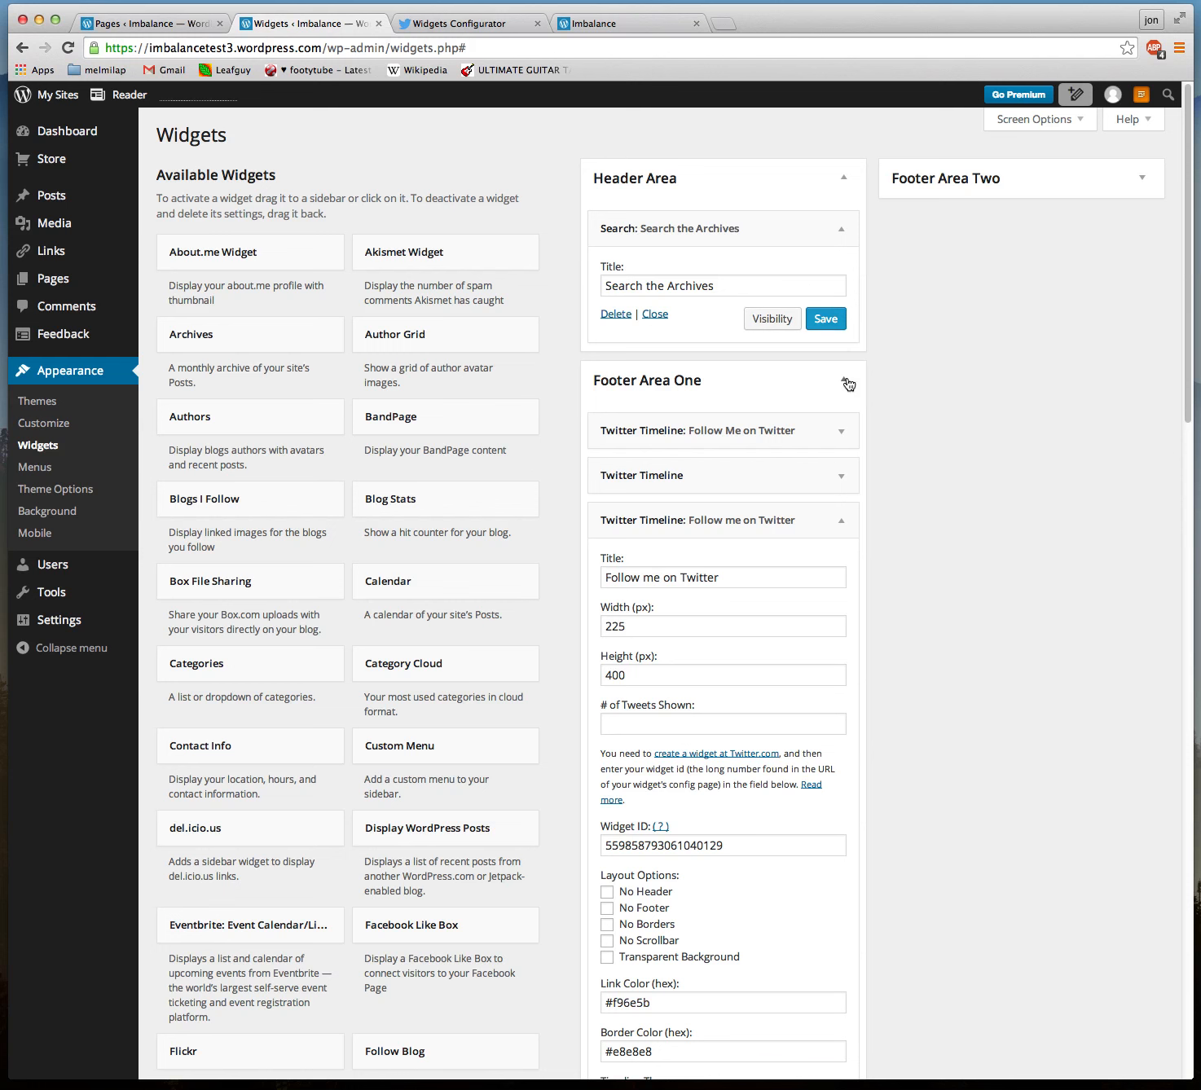
left_click(847, 385)
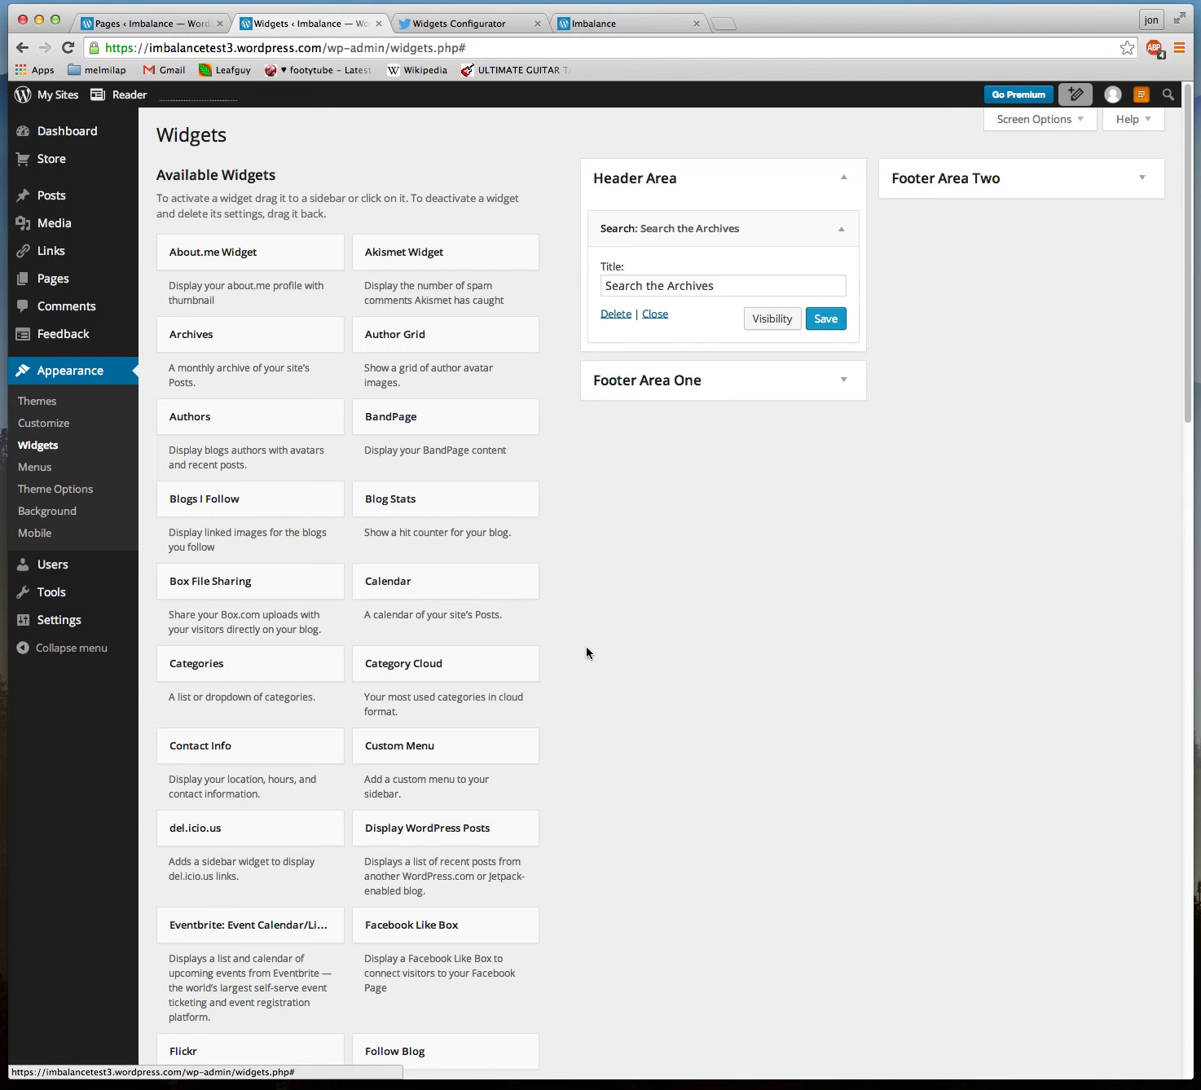
scroll(538, 697, "down", 12)
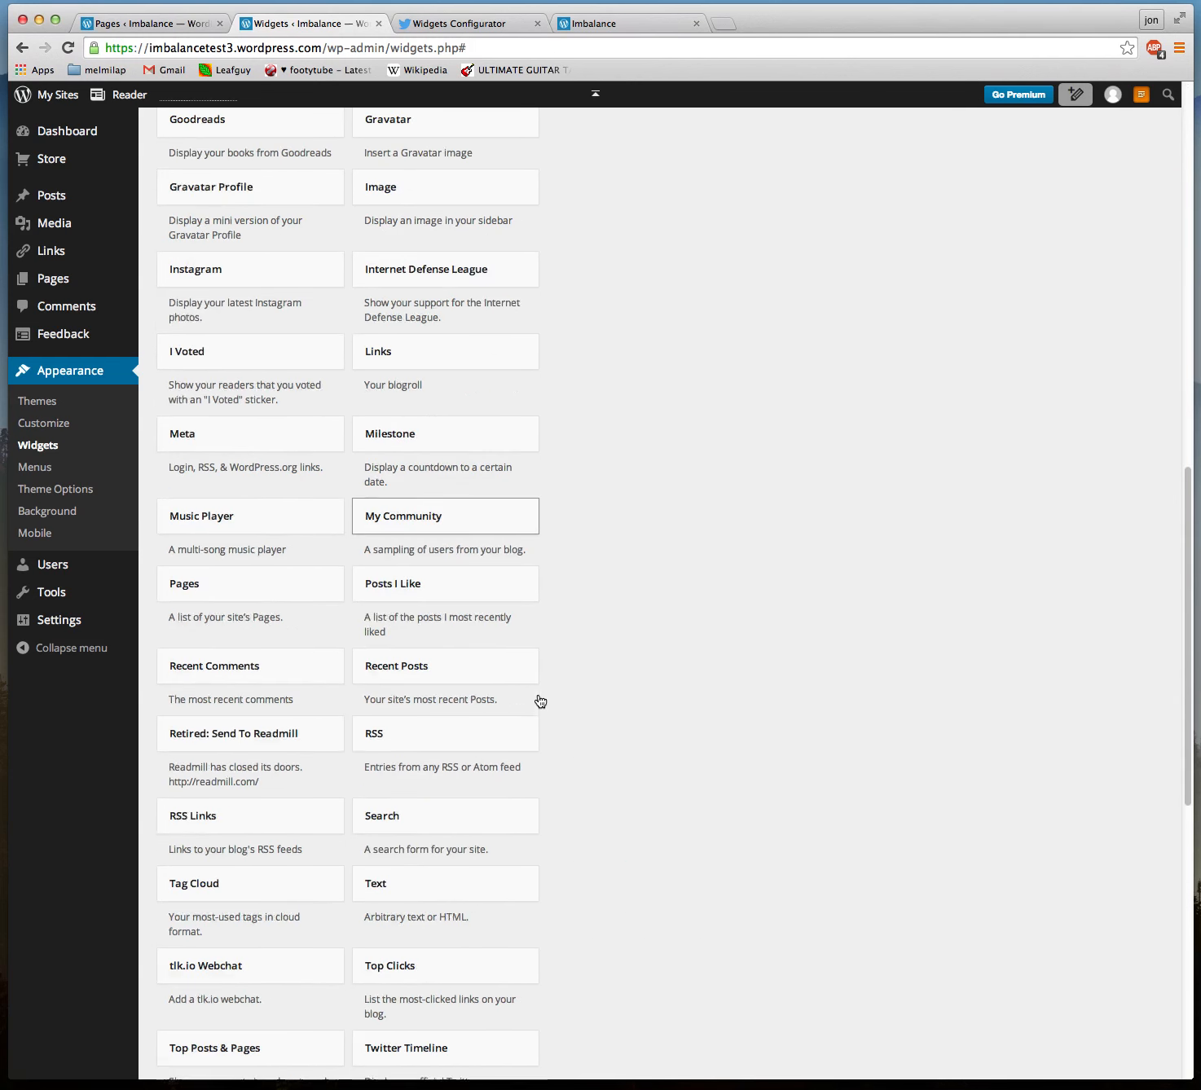
left_click(462, 831)
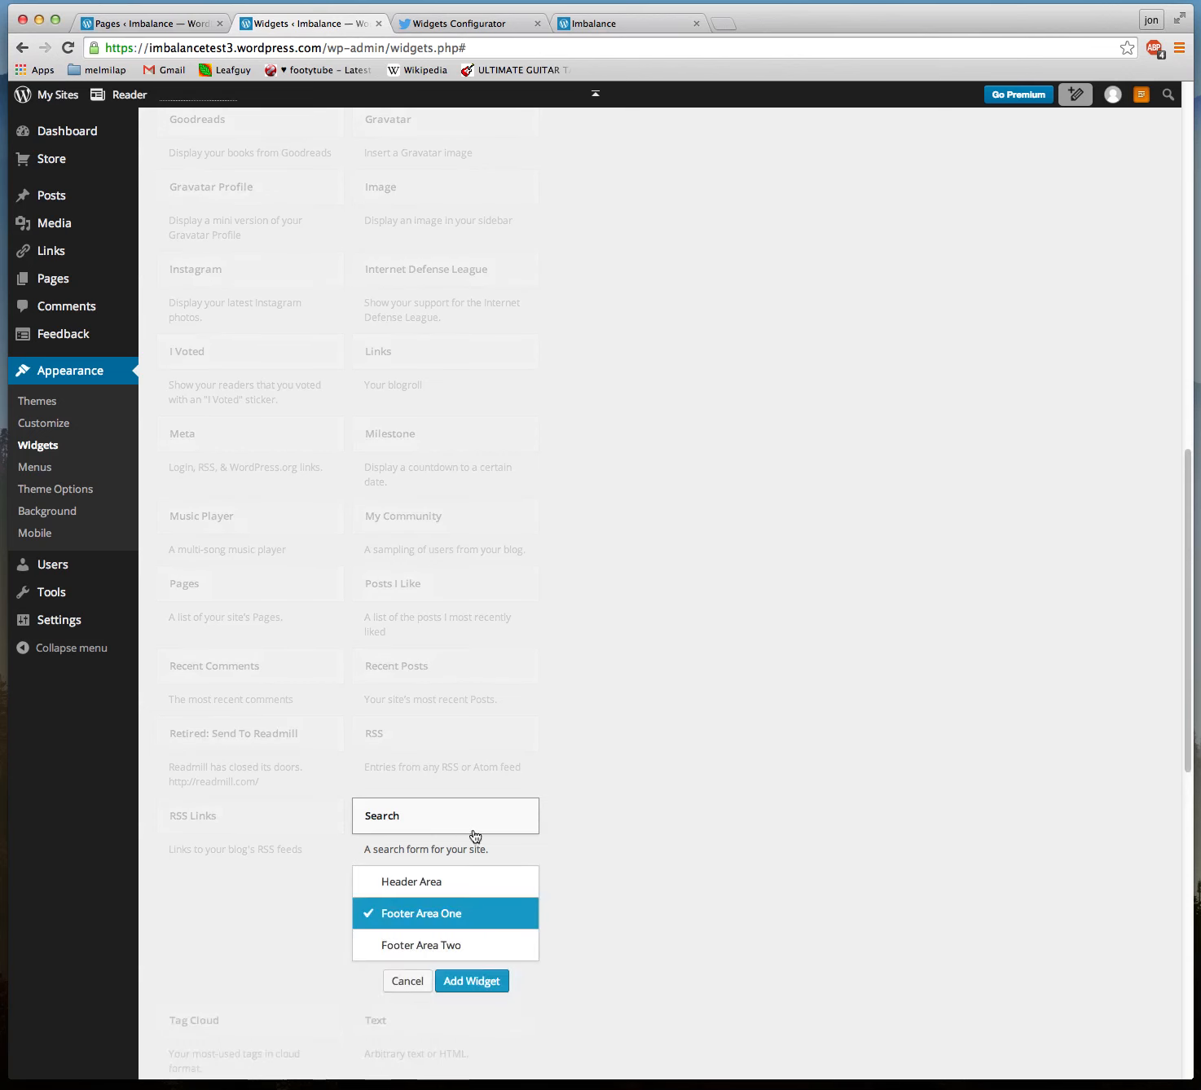
left_click(404, 945)
left_click(471, 982)
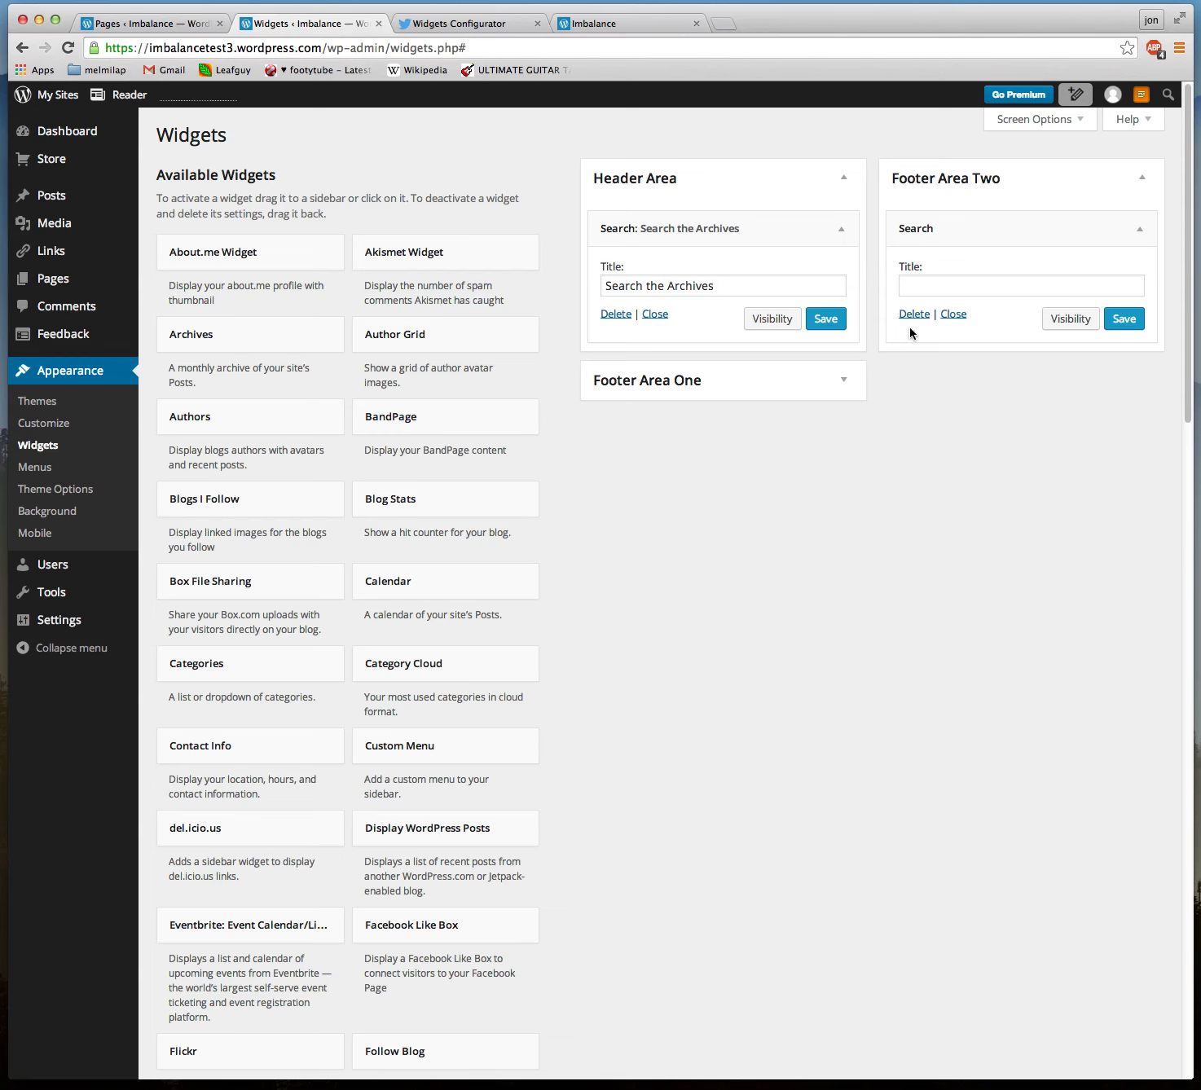
- Title the Search widget in Footer Area Two "Search the Archives" and save it
left_click(958, 284)
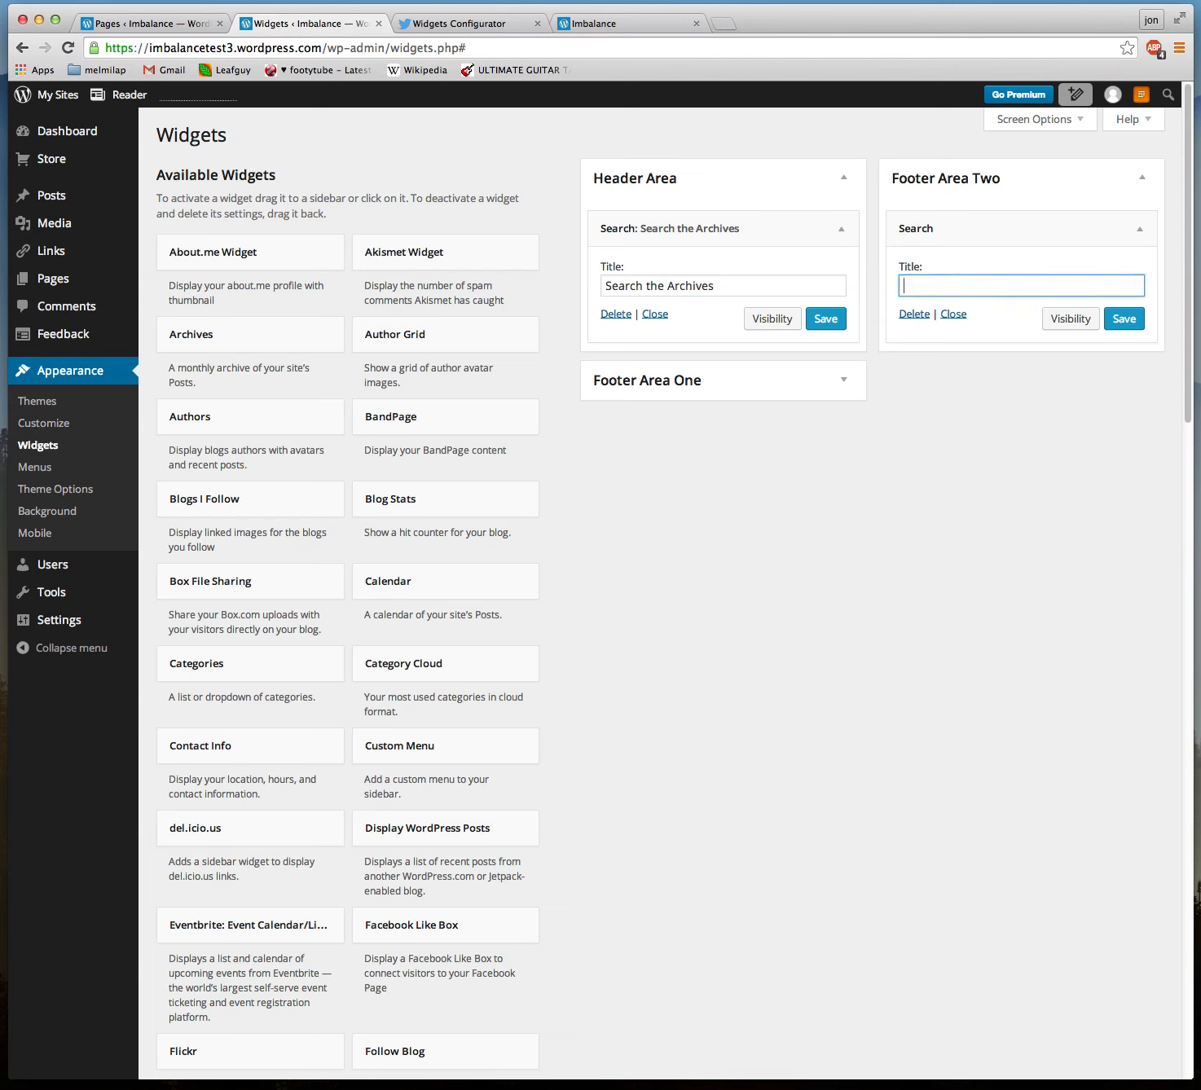
type("Search the Archives")
left_click(1125, 319)
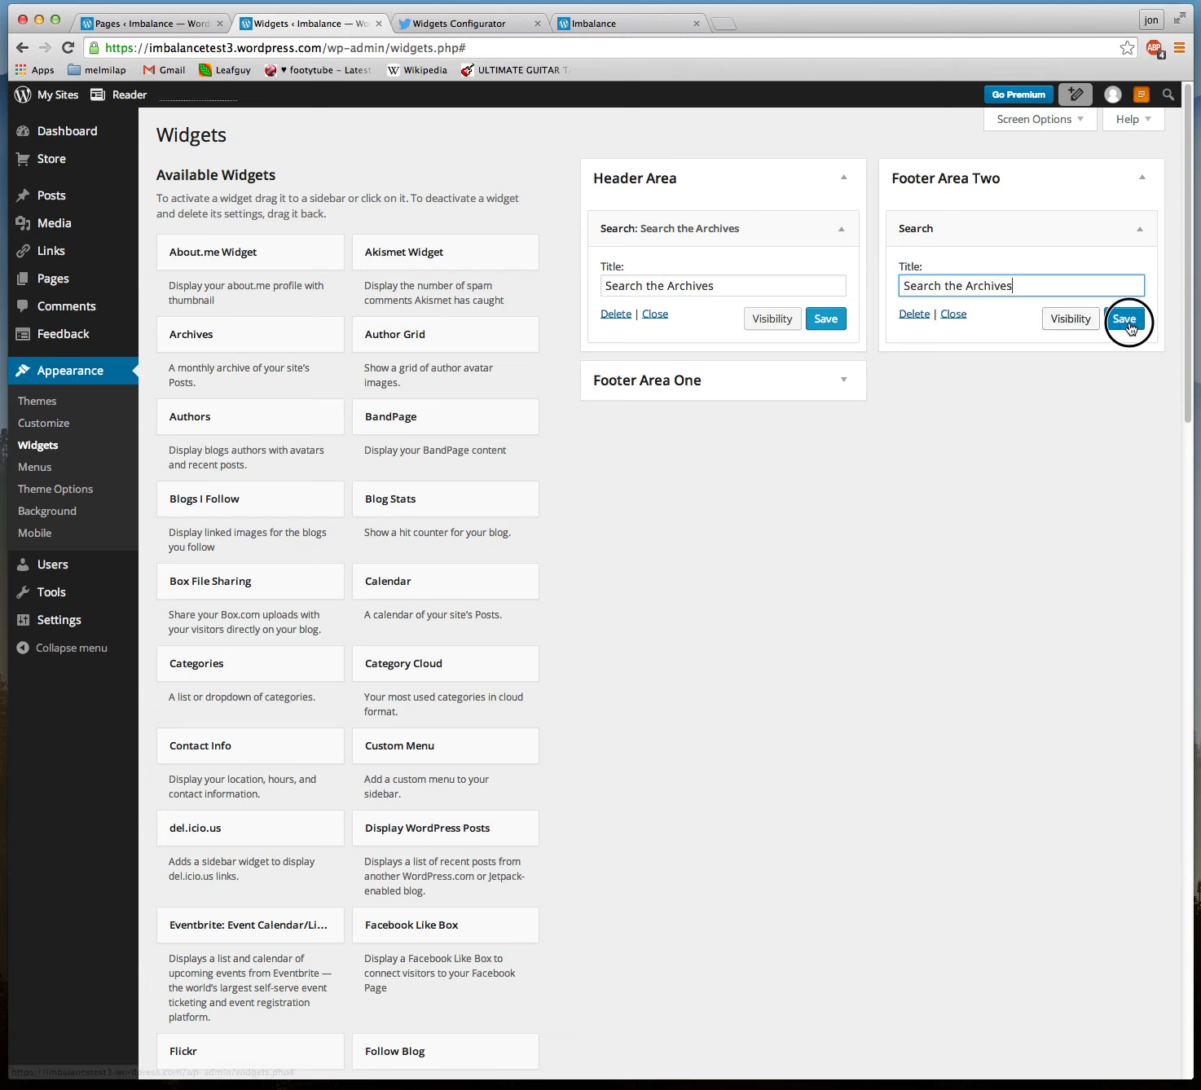
- Delete the Search widget from the Header Area, check the reloaded Imbalance front page, and return to the Widgets page
left_click(625, 318)
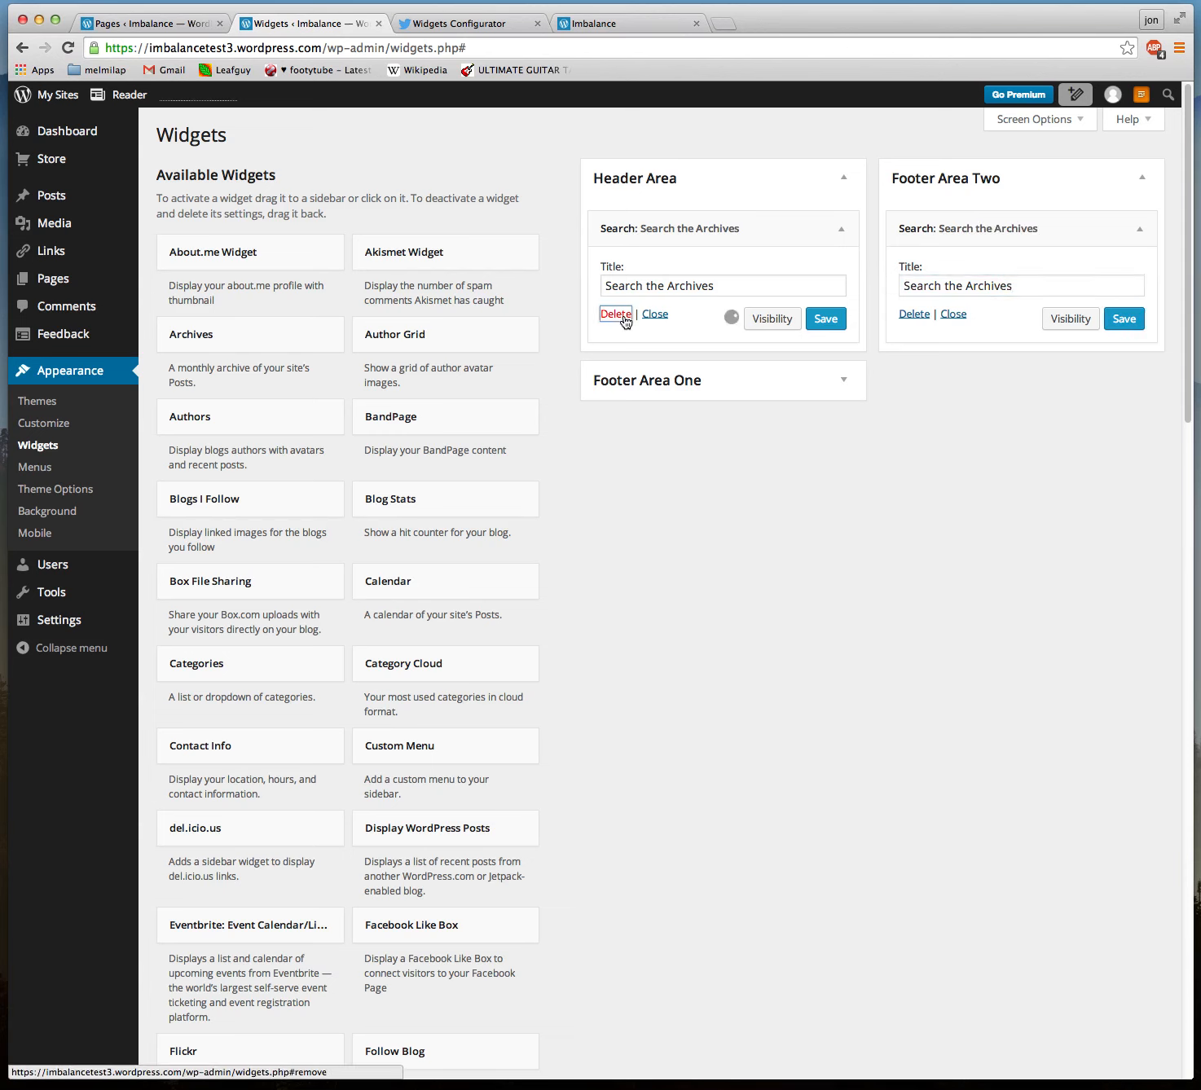
left_click(619, 25)
left_click(620, 48)
key("Return")
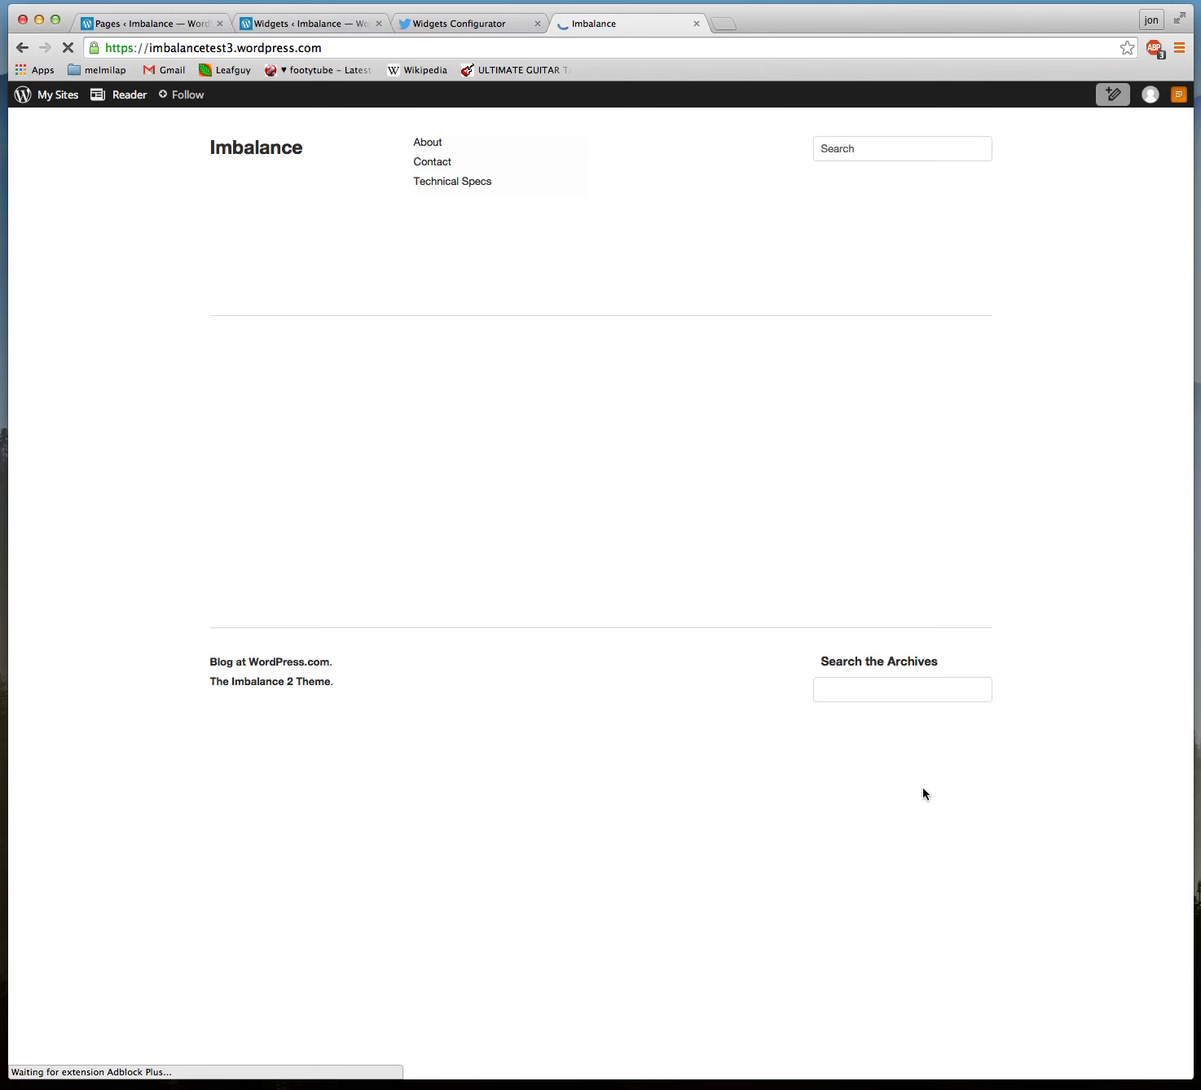
key("super+2")
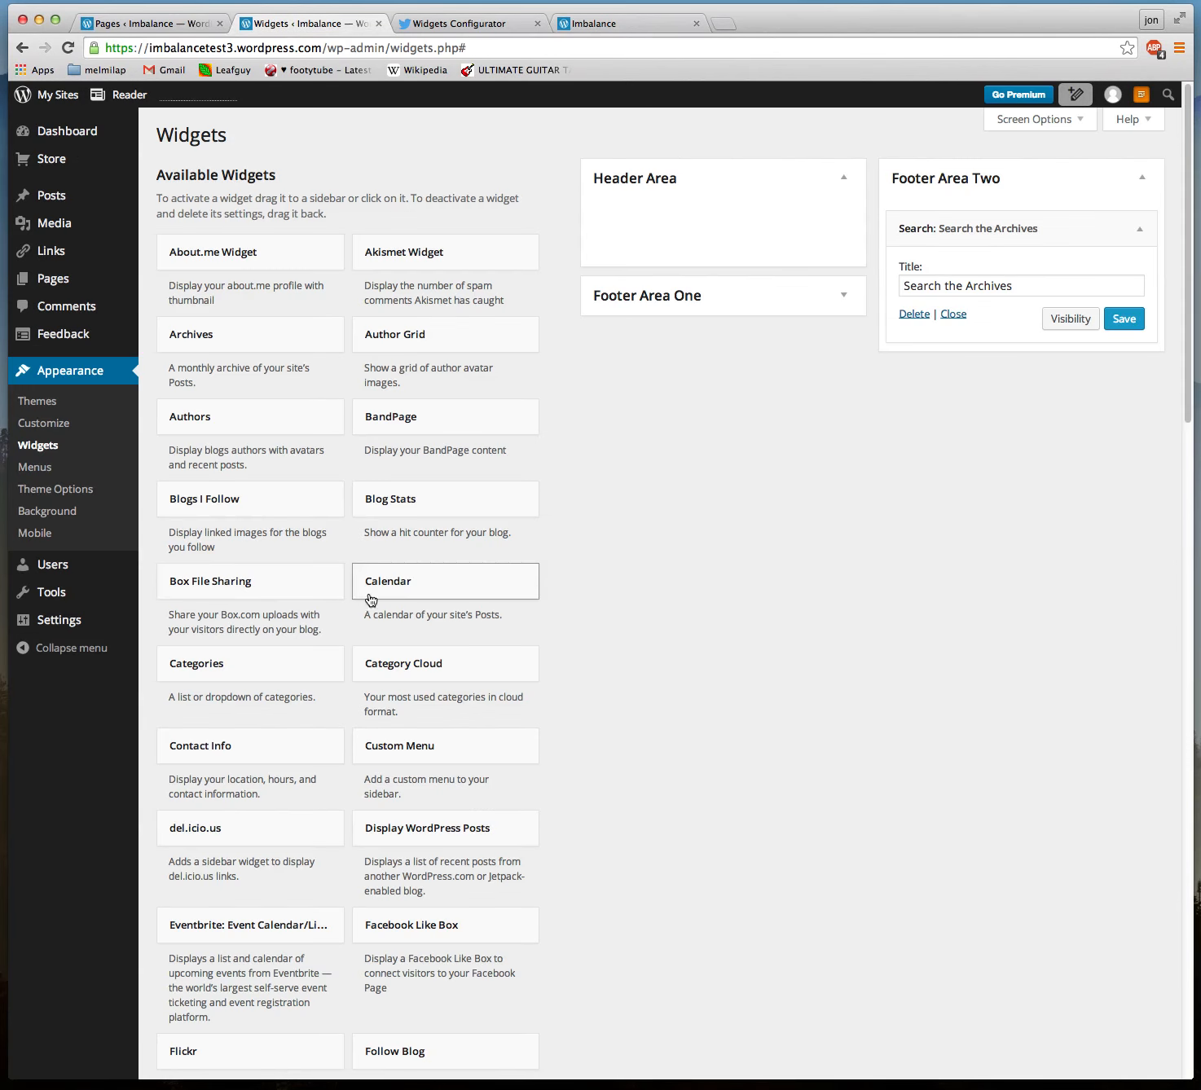
- Look through the whole Available Widgets list and the Inactive Widgets section on the Widgets page
scroll(383, 595, "down", 5)
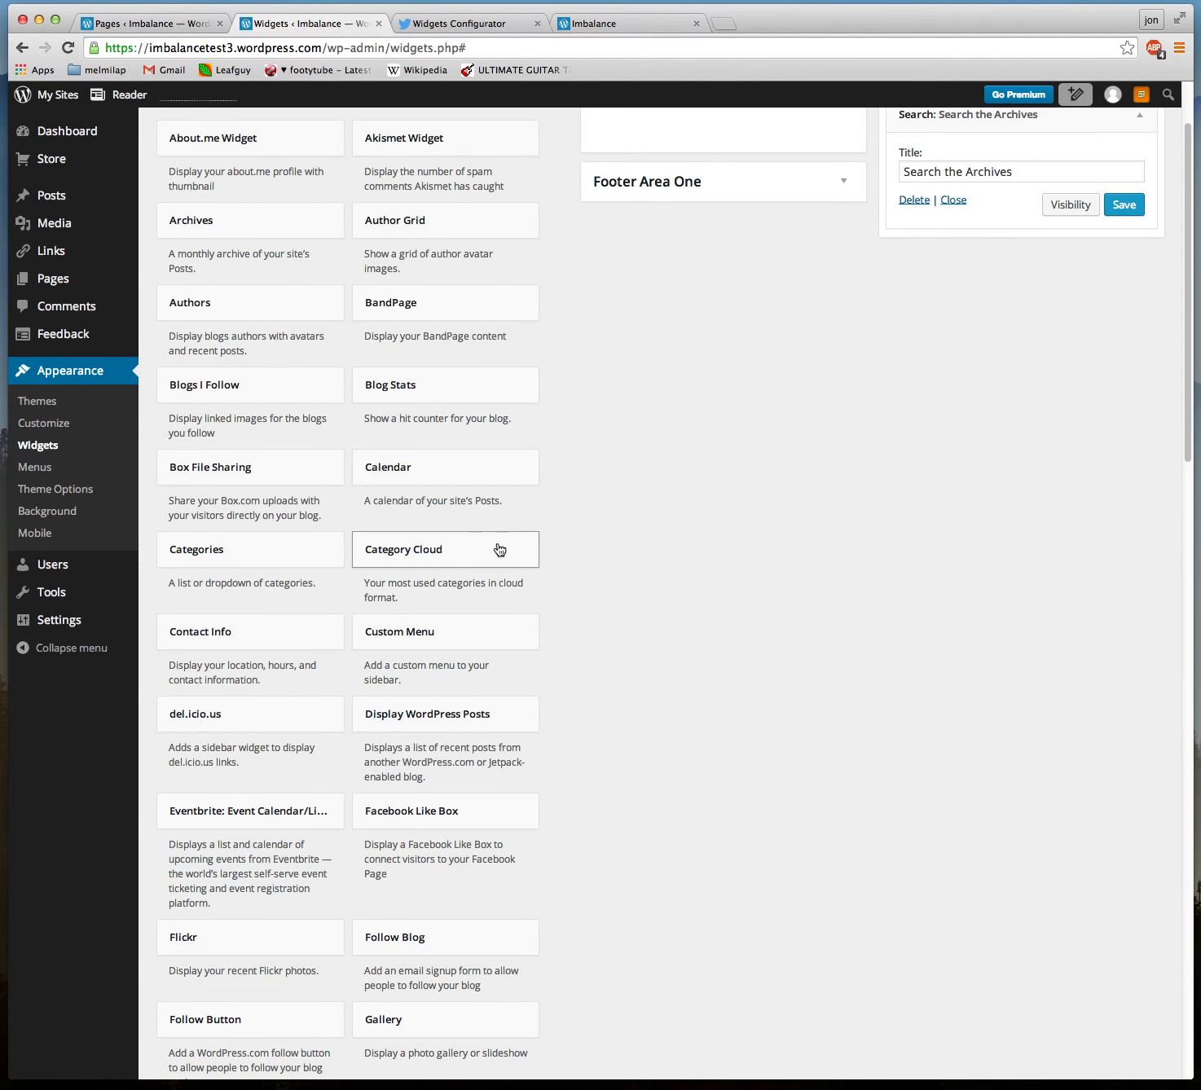
scroll(586, 682, "down", 3)
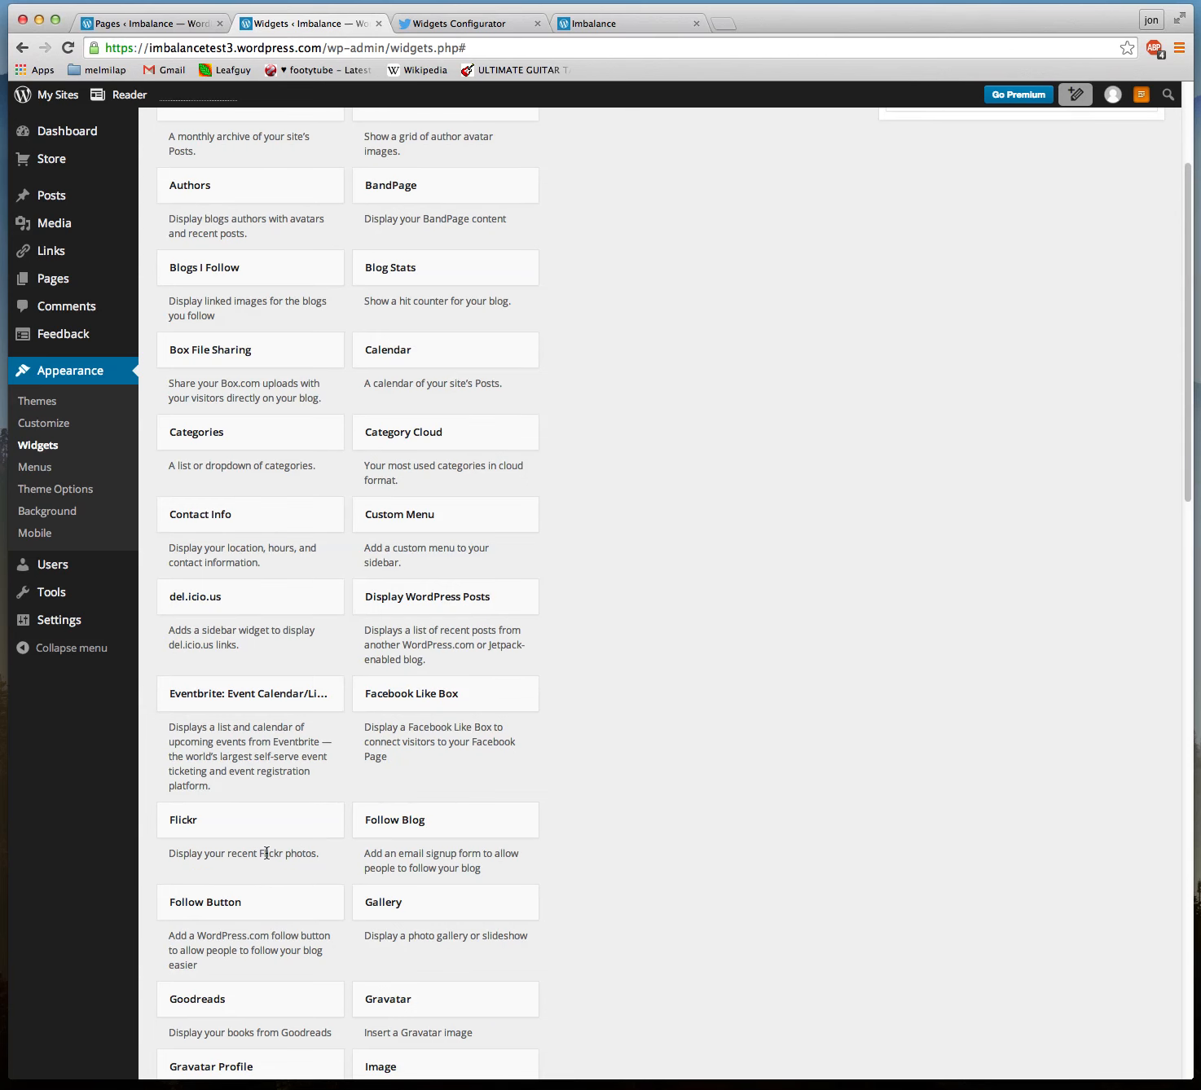
scroll(254, 868, "down", 2)
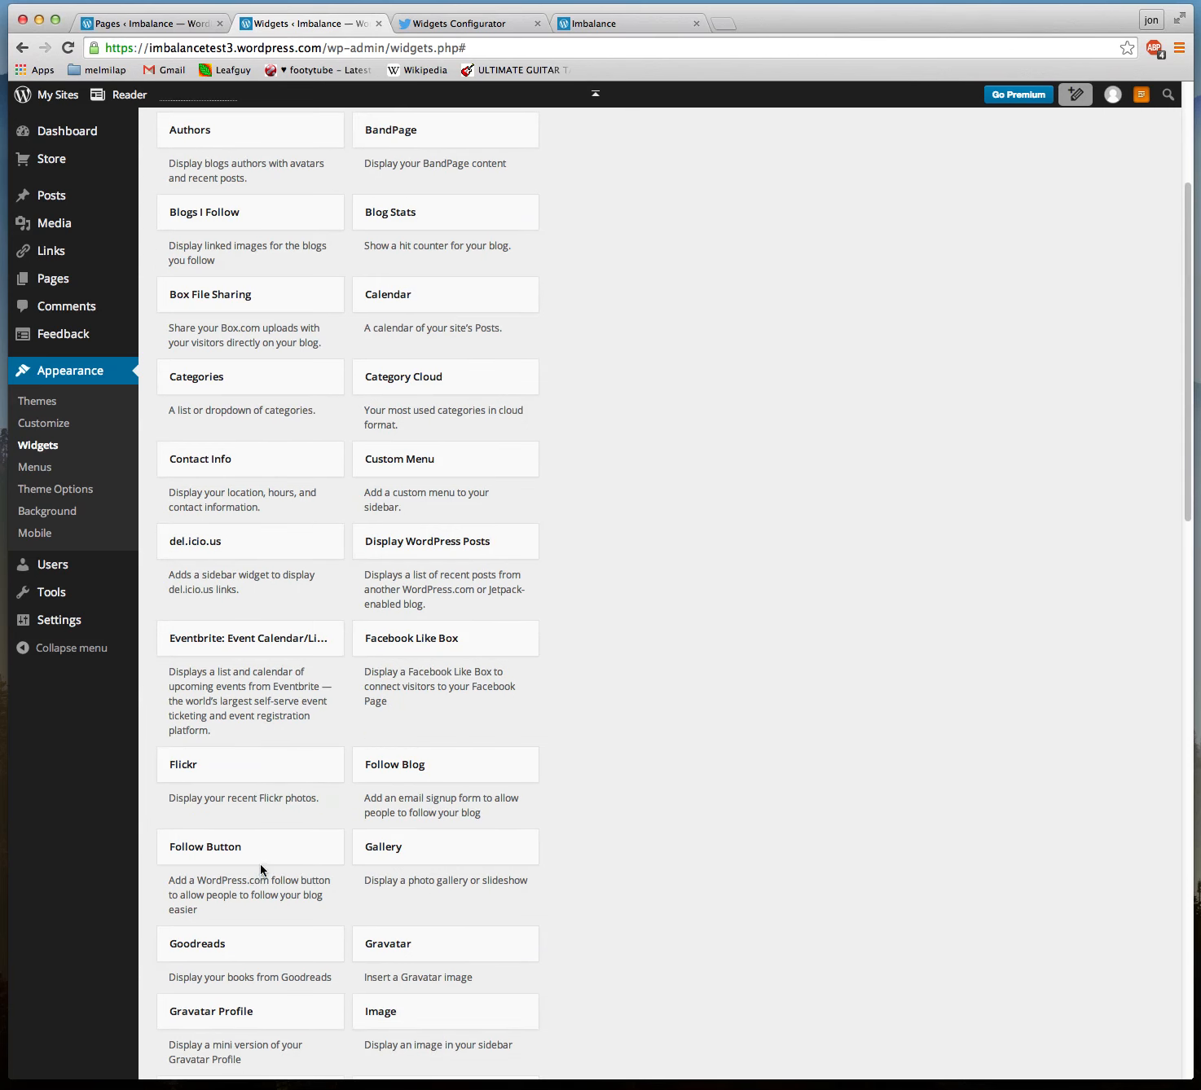
scroll(260, 871, "down", 4)
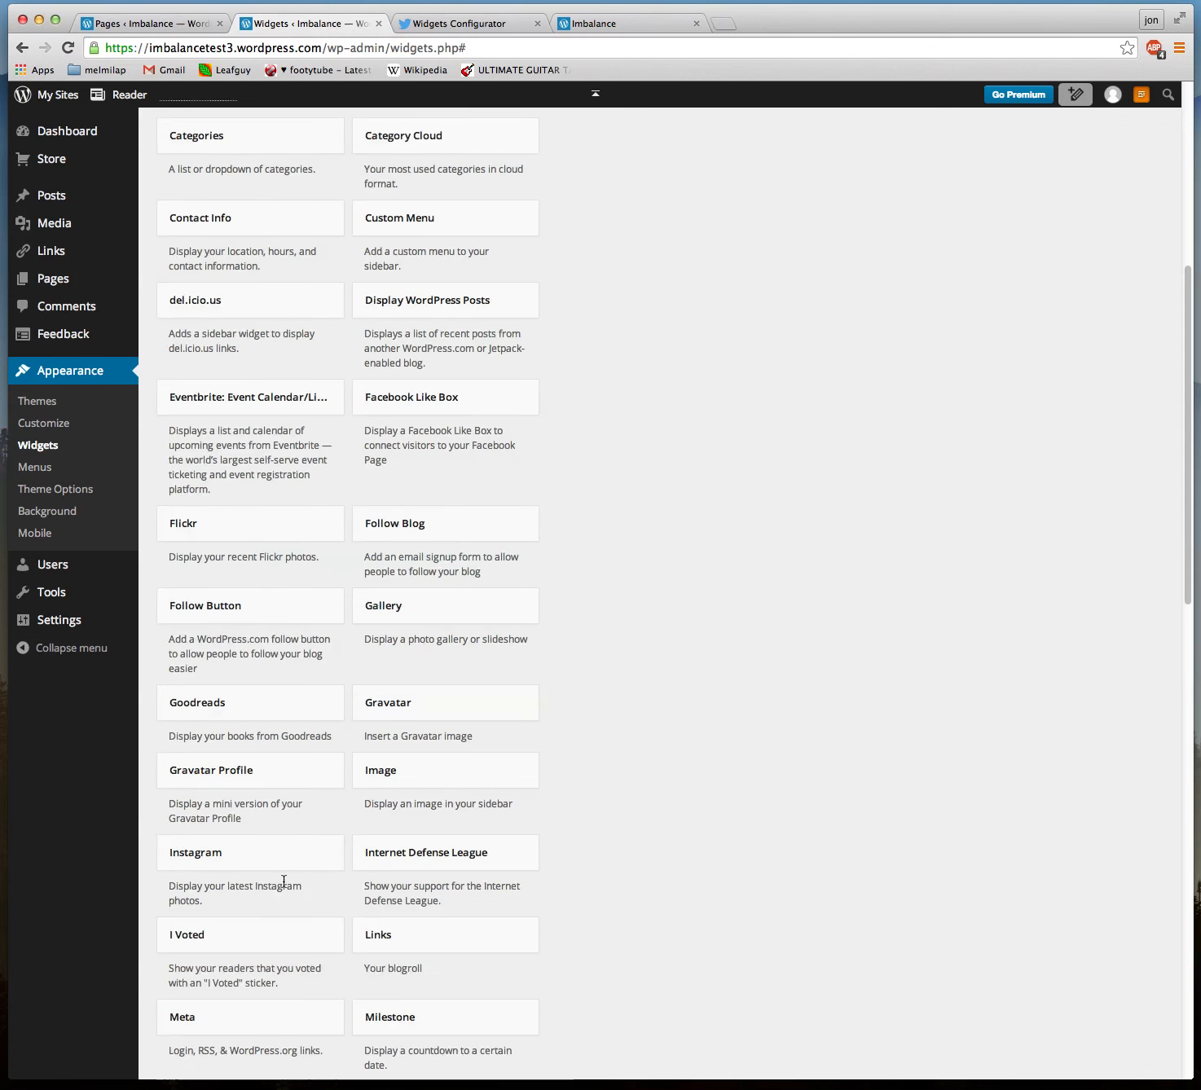
scroll(285, 887, "down", 10)
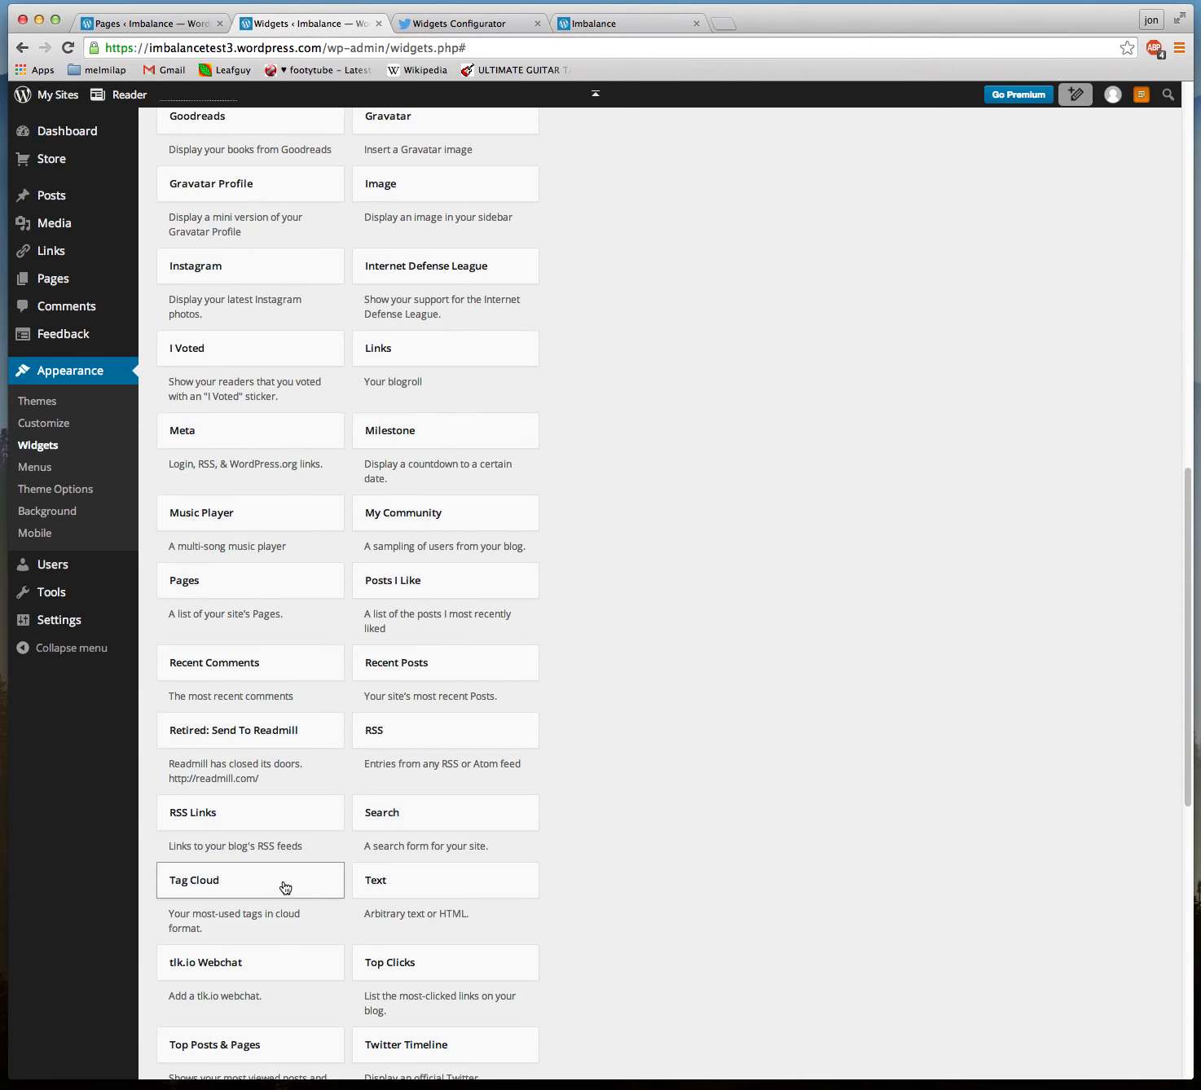
scroll(284, 888, "down", 9)
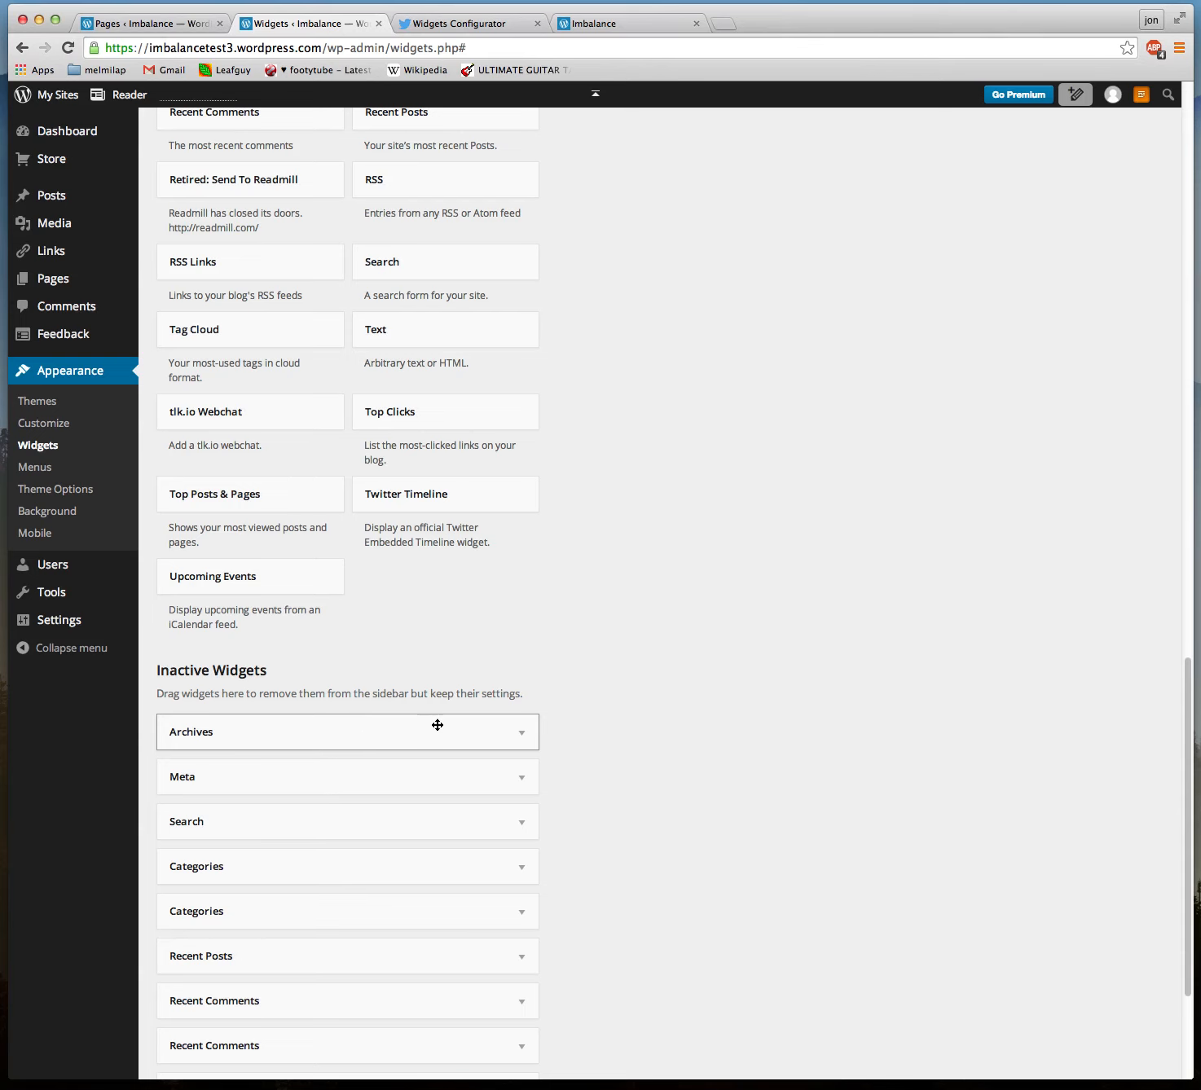
scroll(438, 725, "down", 2)
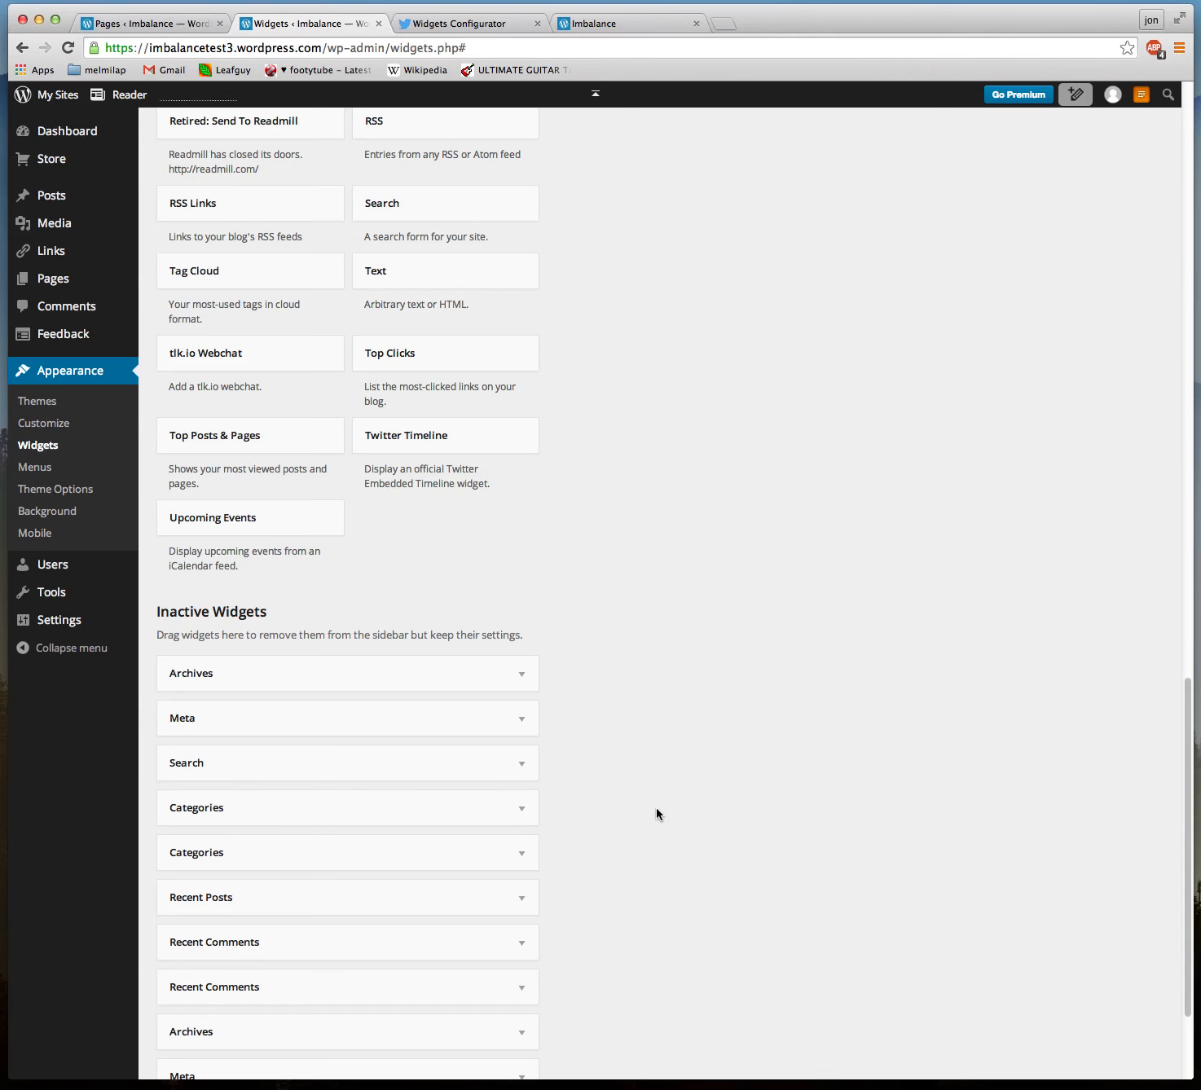
scroll(656, 813, "down", 3)
scroll(657, 813, "down", 2)
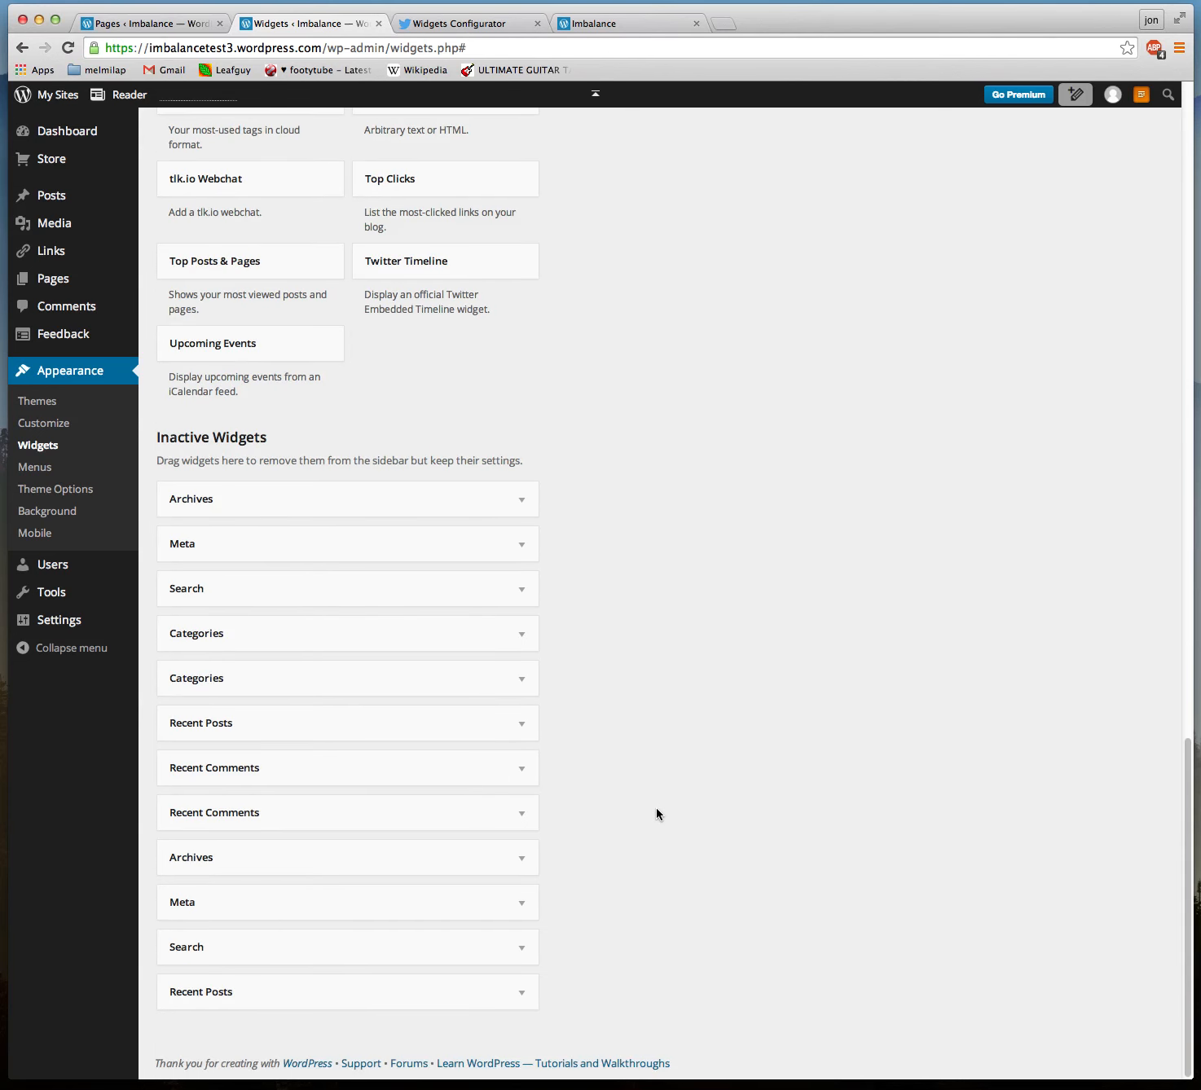
scroll(656, 811, "up", 5)
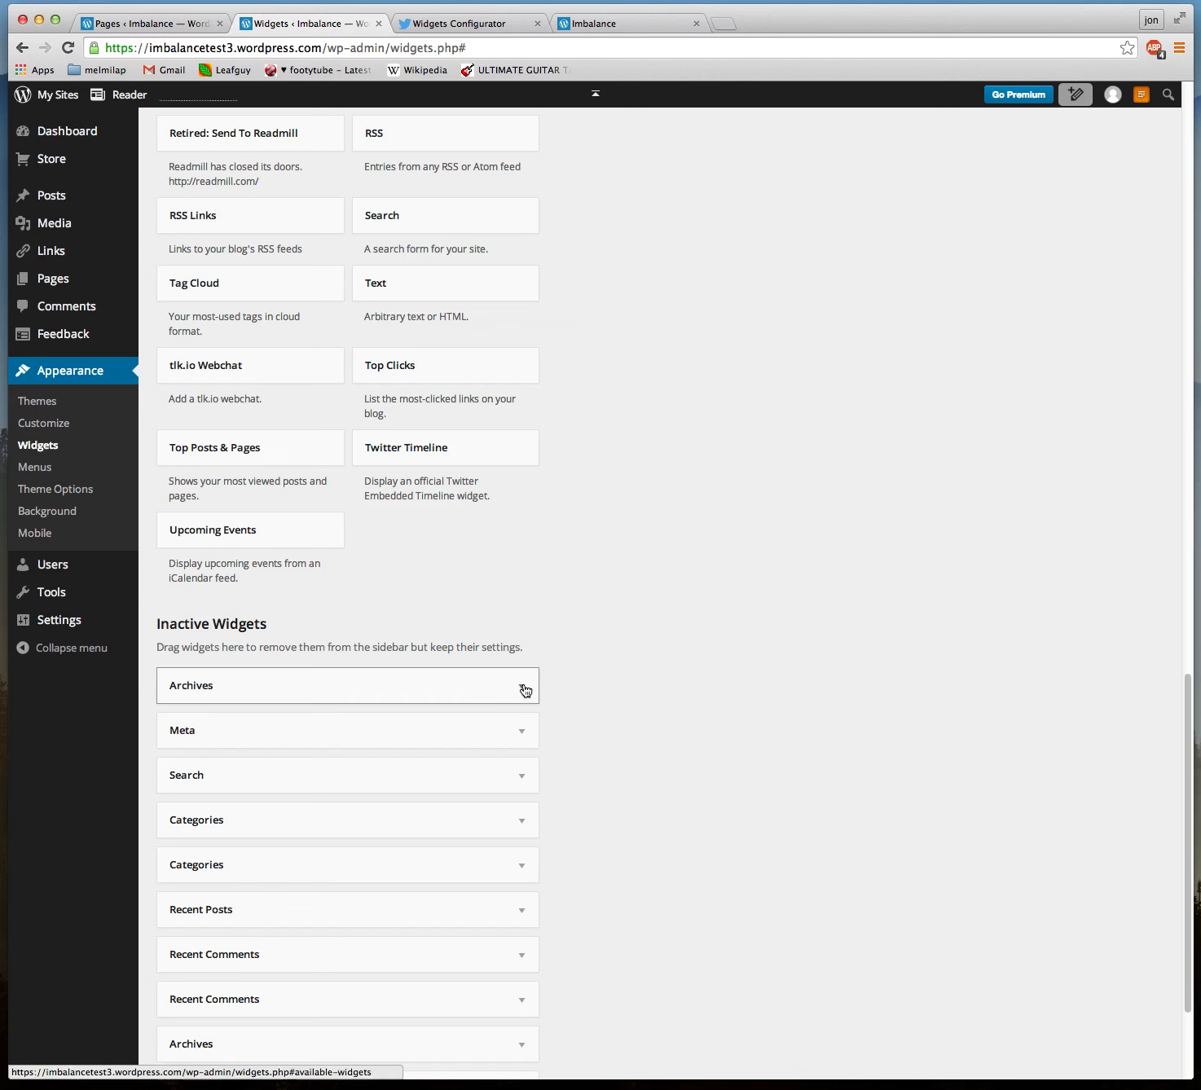
scroll(551, 639, "up", 6)
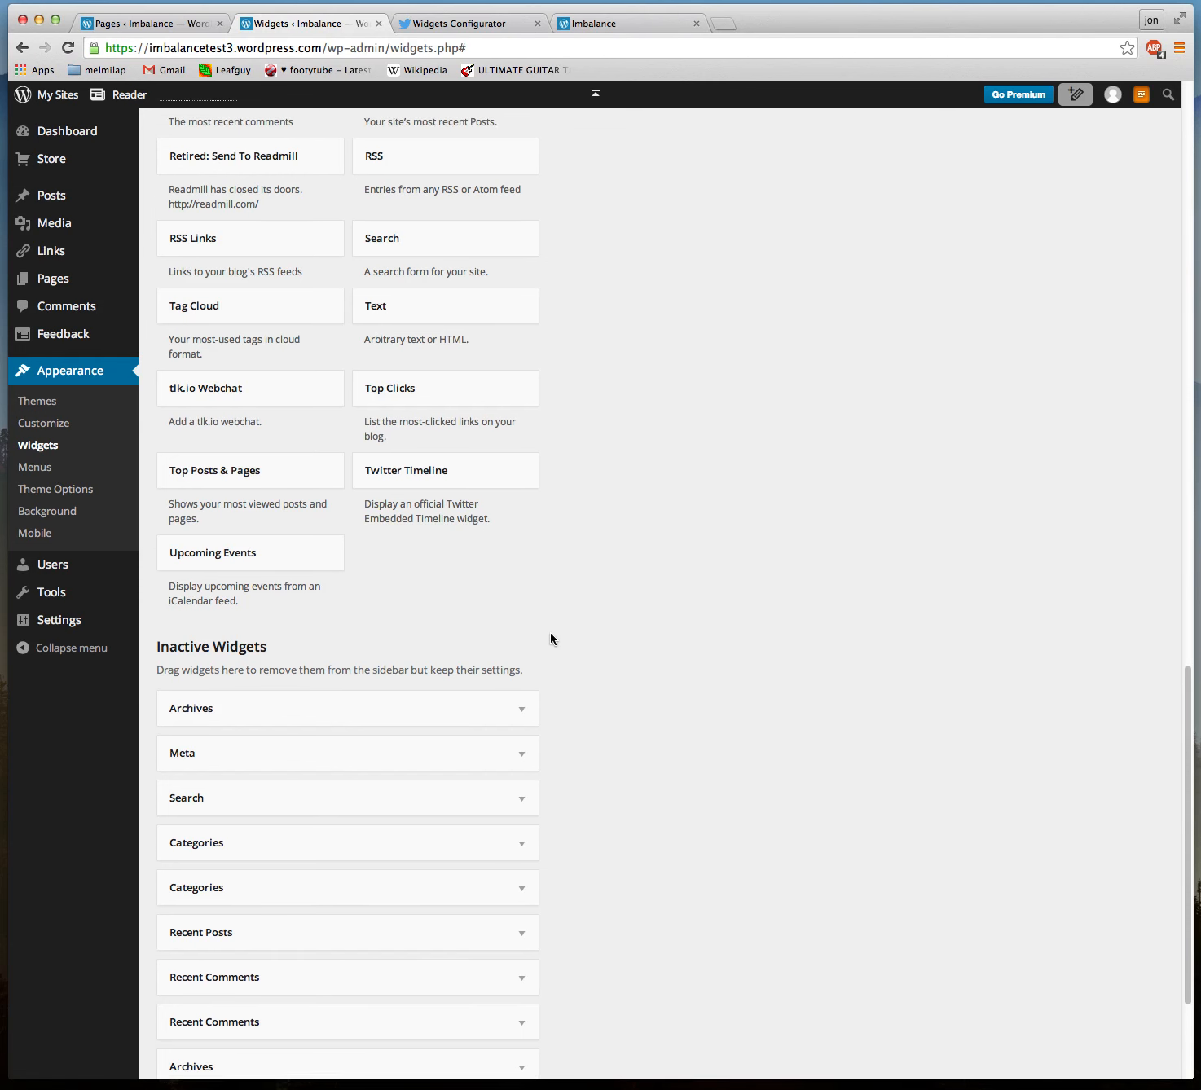
scroll(551, 639, "up", 16)
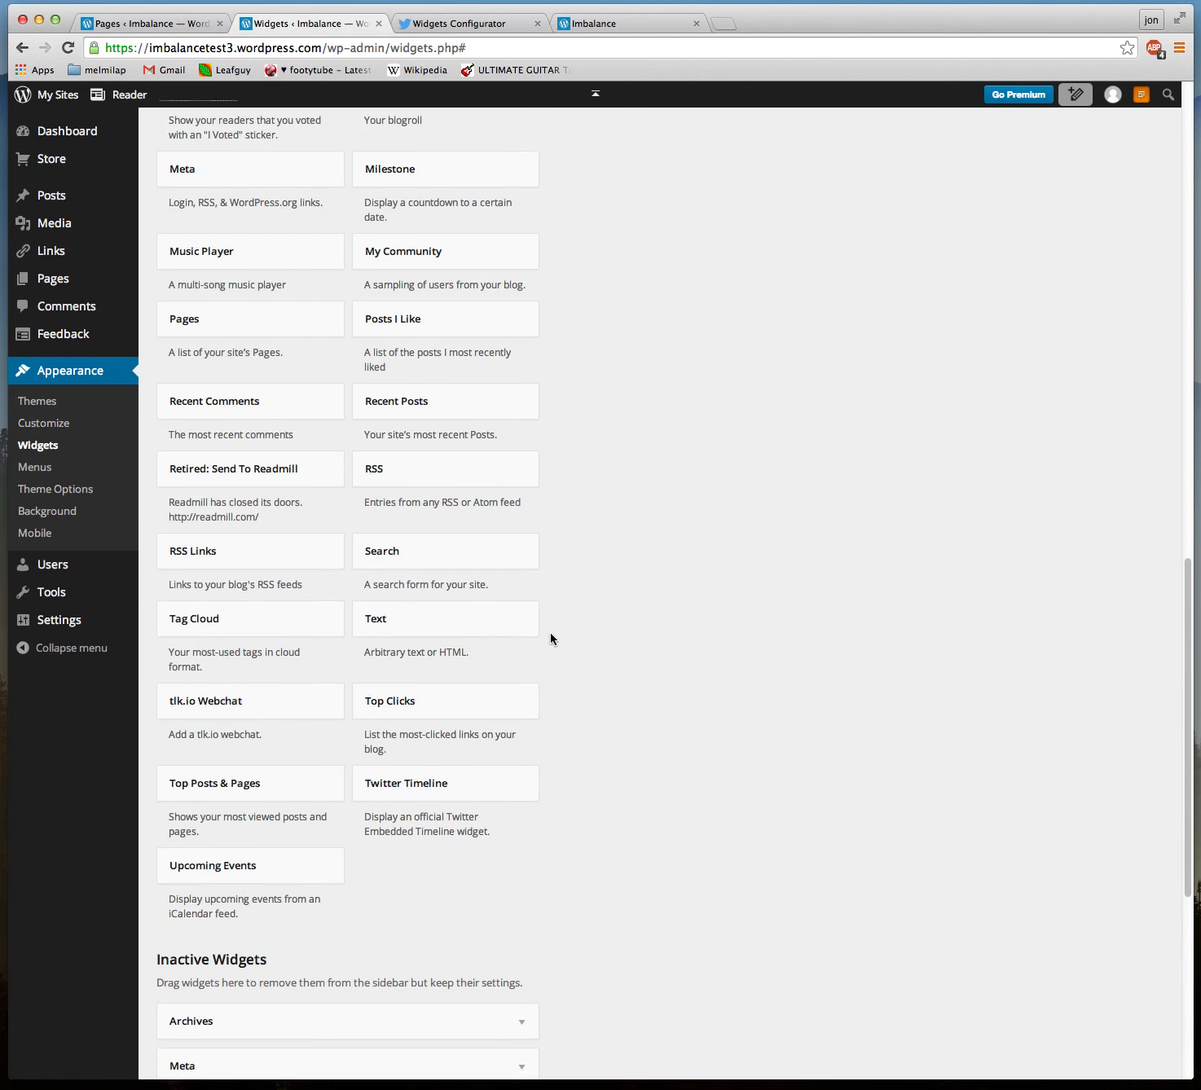
scroll(550, 639, "up", 2)
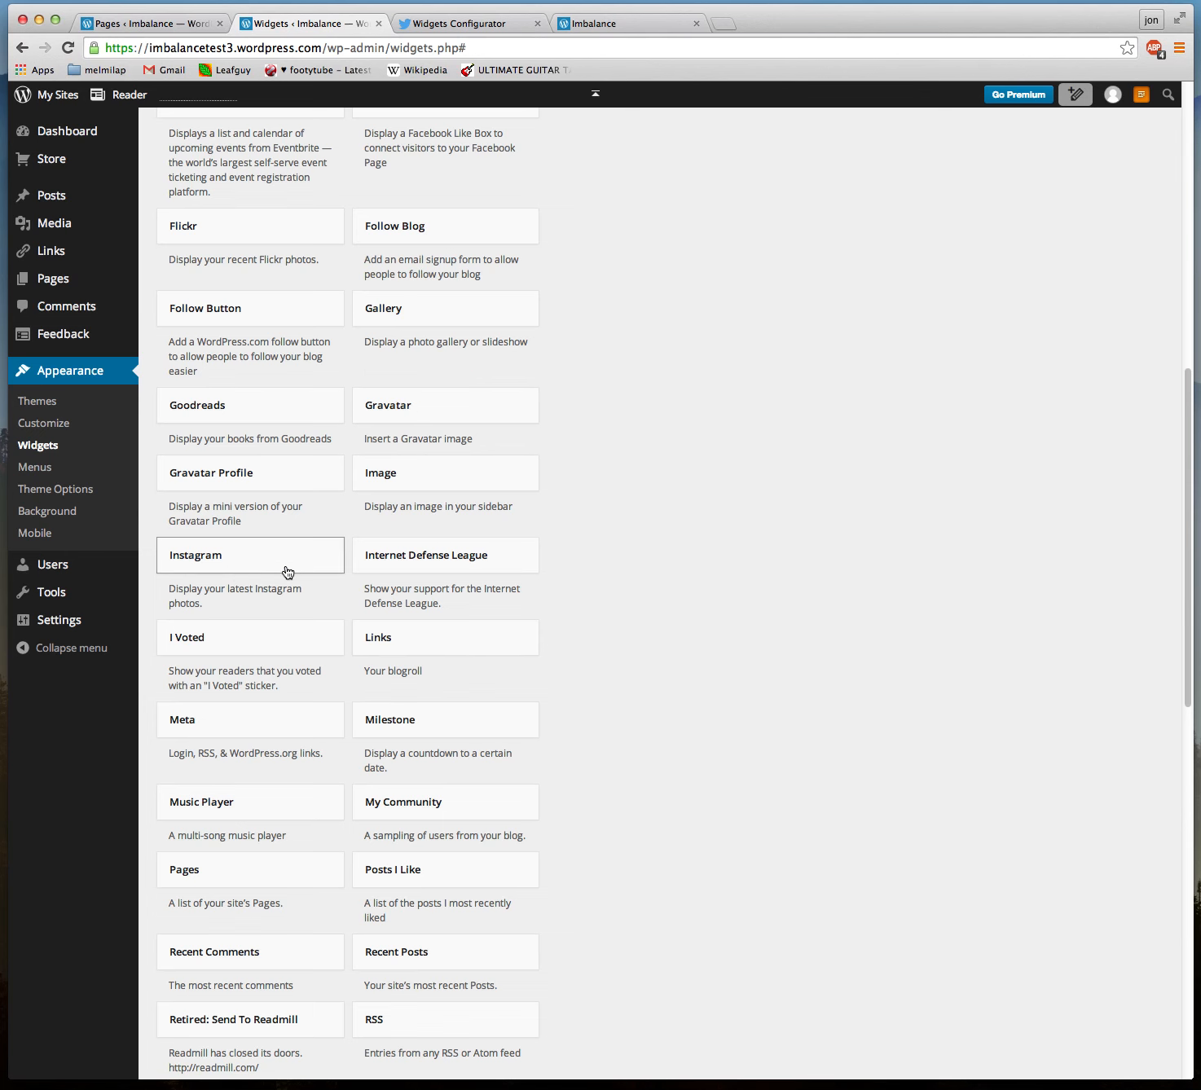
scroll(543, 498, "up", 20)
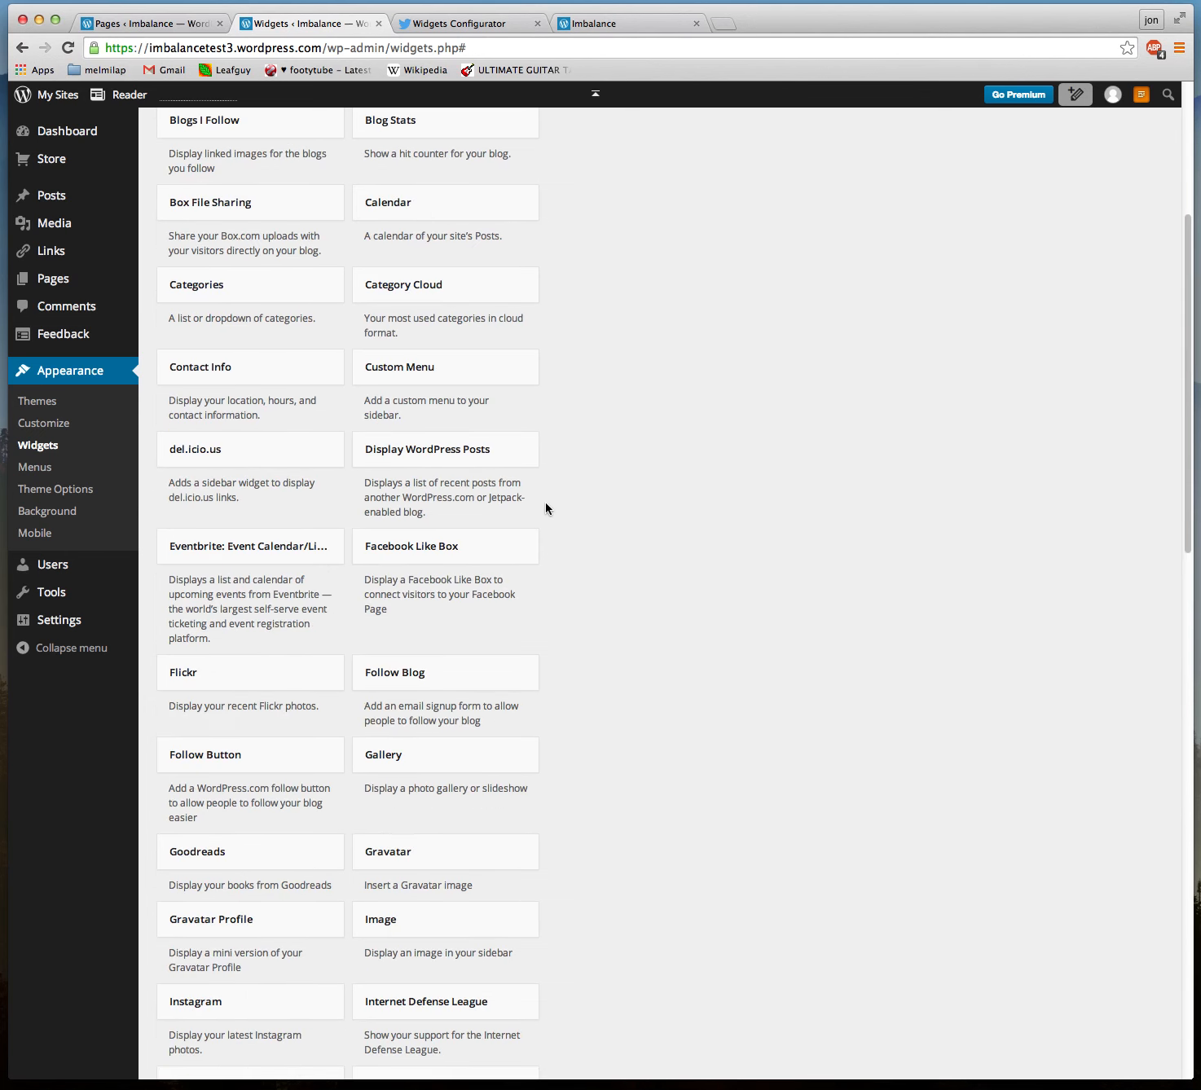